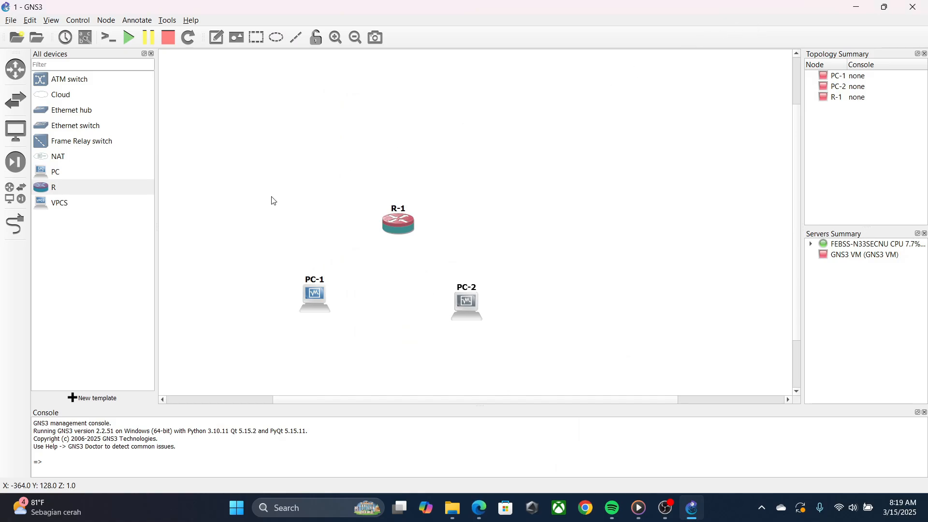
Add two Ethernet switches to the topology, one below and one above router R-1, and a cloud above the upper switch.
{"action": "left_click", "coordinate": [70, 127]}
{"action": "left_click", "coordinate": [108, 112]}
{"action": "left_click", "coordinate": [99, 125]}
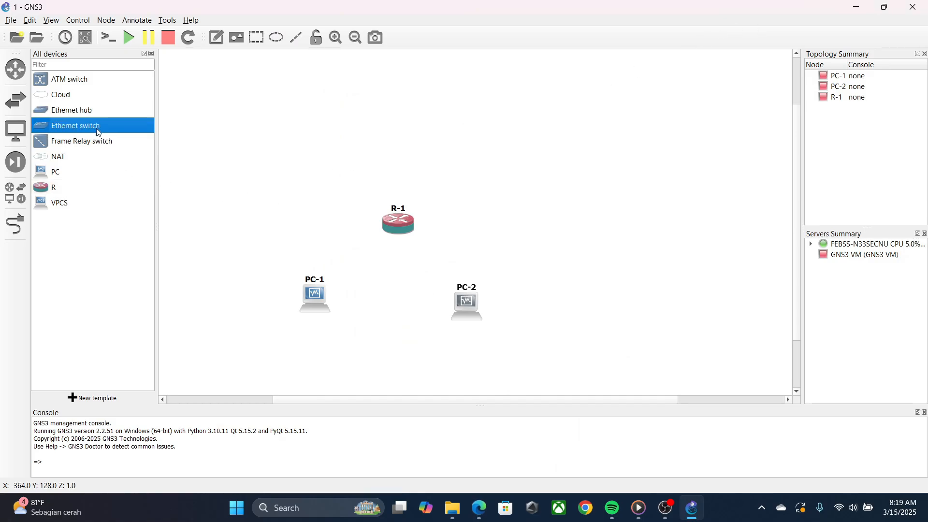
{"action": "left_click_drag", "start_coordinate": [74, 127], "coordinate": [402, 274]}
{"action": "left_click_drag", "start_coordinate": [130, 124], "coordinate": [390, 110]}
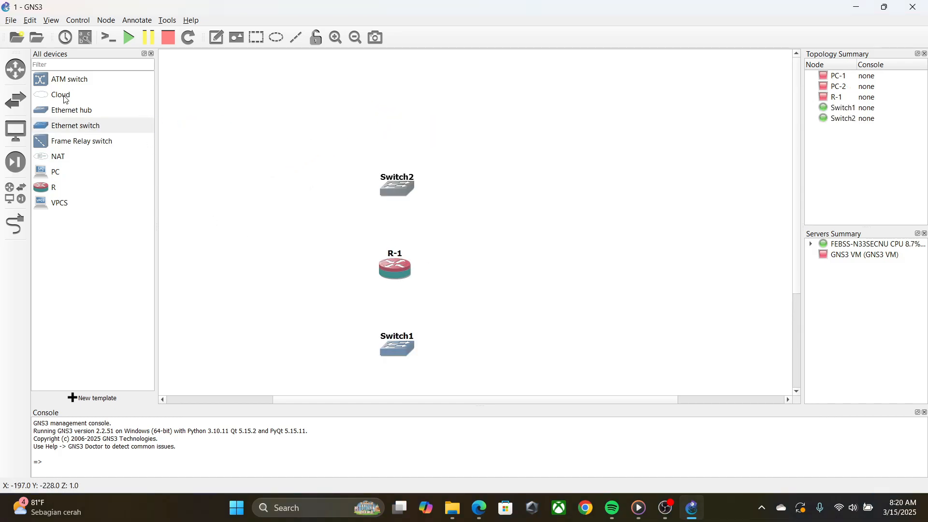
{"action": "left_click", "coordinate": [67, 100]}
{"action": "left_click_drag", "start_coordinate": [68, 94], "coordinate": [400, 121]}
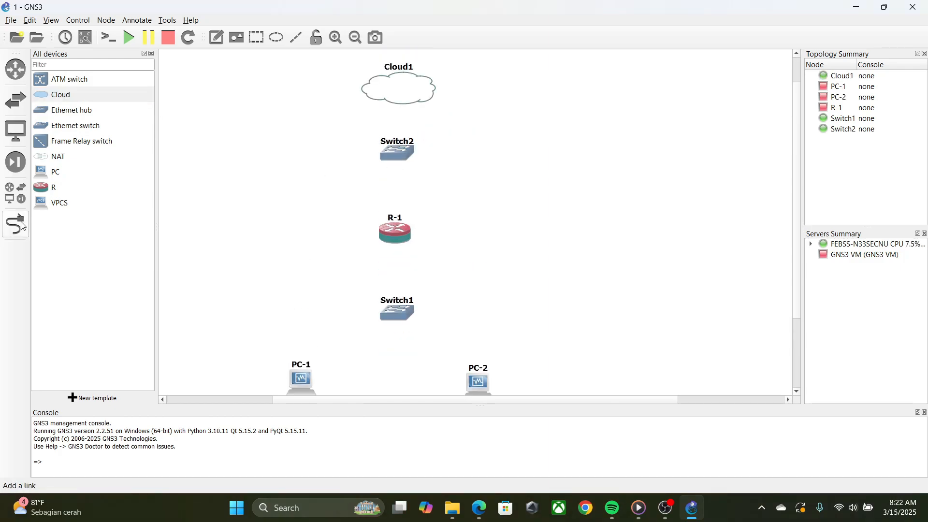
Link Ethernet0 on Switch2 to the Wi-Fi interface of Cloud1.
{"action": "left_click", "coordinate": [15, 224]}
{"action": "left_click", "coordinate": [406, 152]}
{"action": "left_click", "coordinate": [439, 157]}
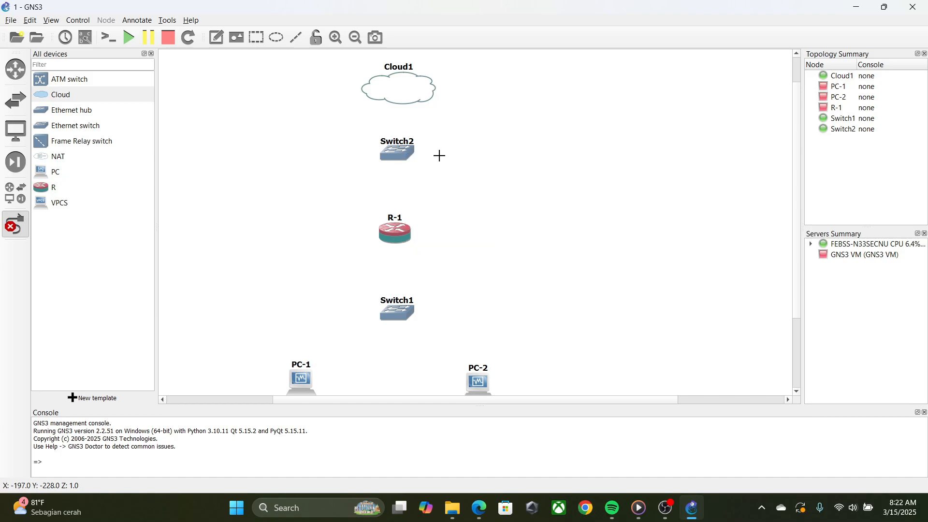
{"action": "left_click", "coordinate": [401, 97]}
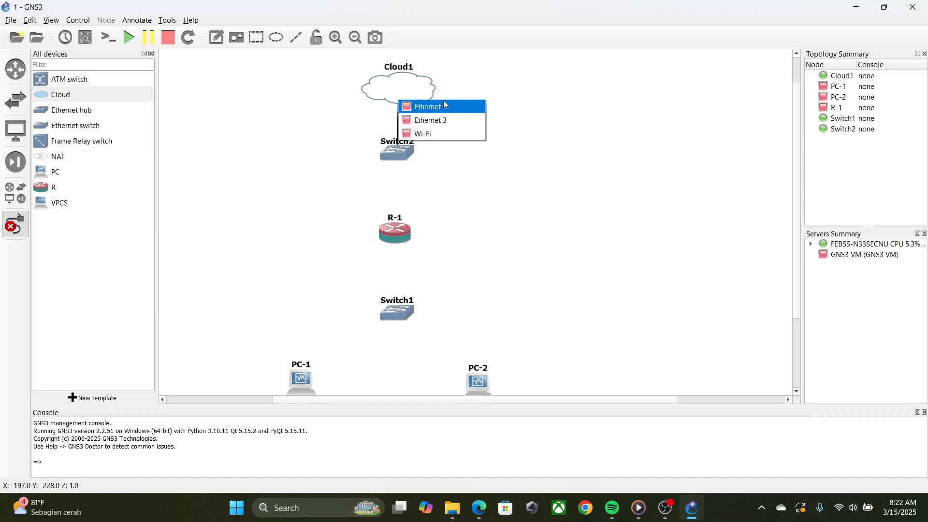
{"action": "left_click", "coordinate": [431, 135]}
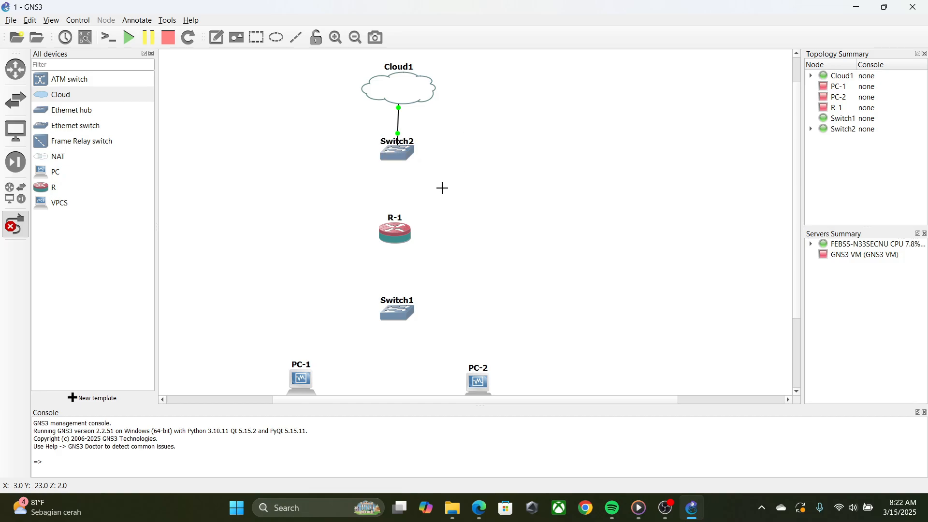
Link Eth0 on router R-1 to Ethernet1 on Switch2.
{"action": "left_click", "coordinate": [397, 153]}
{"action": "left_click", "coordinate": [381, 233]}
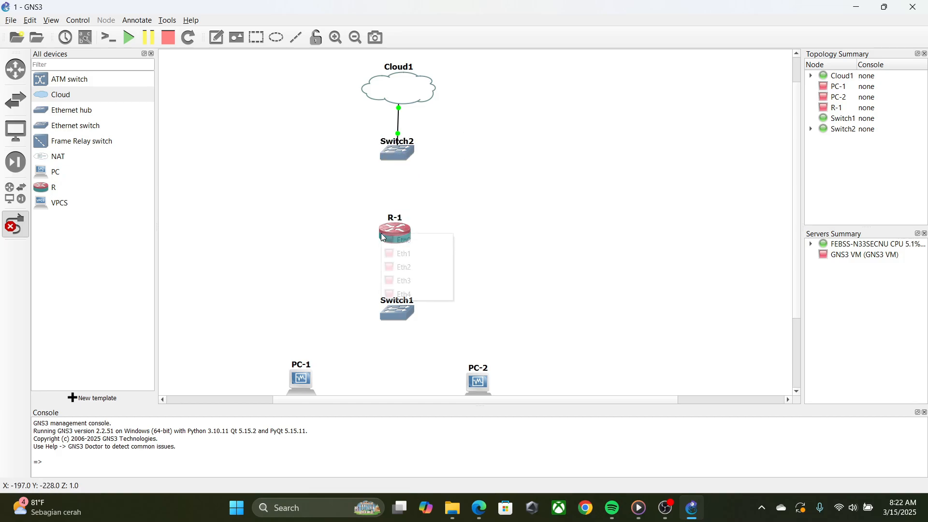
{"action": "left_click", "coordinate": [391, 232]}
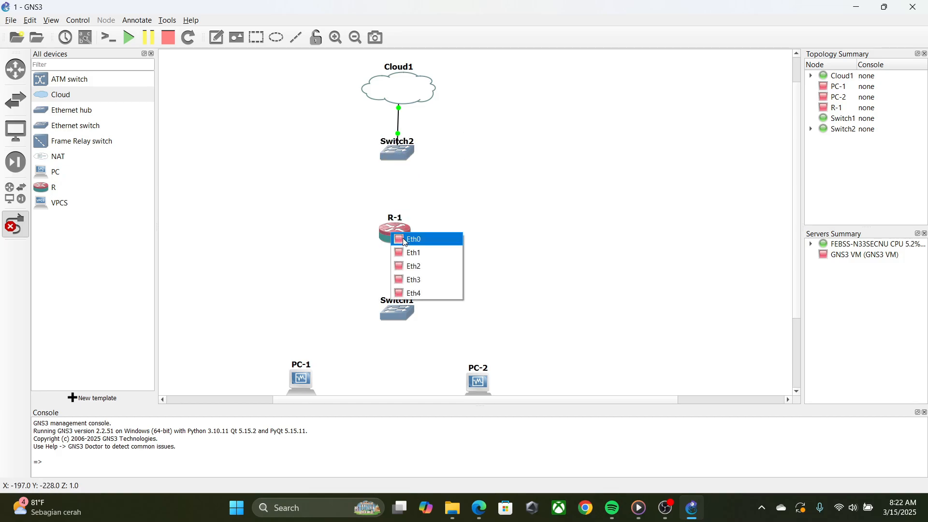
{"action": "left_click", "coordinate": [405, 242]}
{"action": "left_click", "coordinate": [397, 151]}
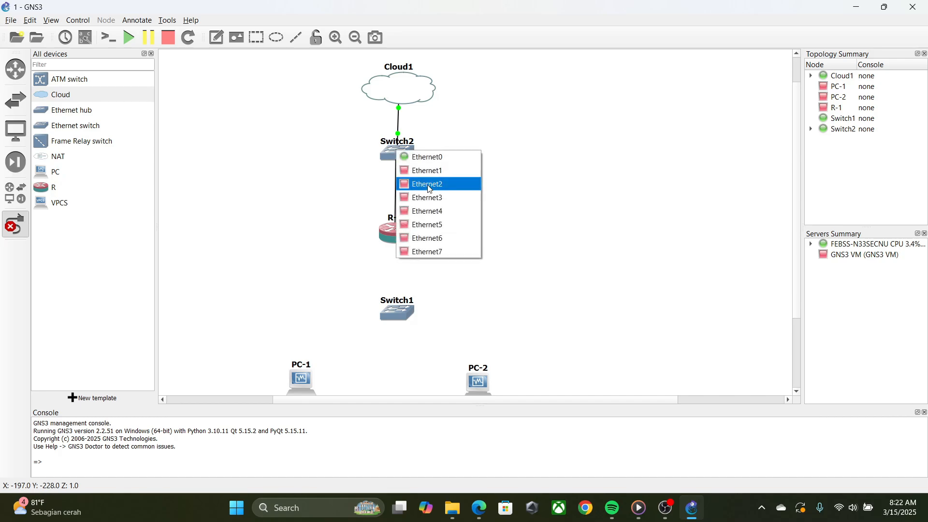
{"action": "left_click", "coordinate": [433, 172]}
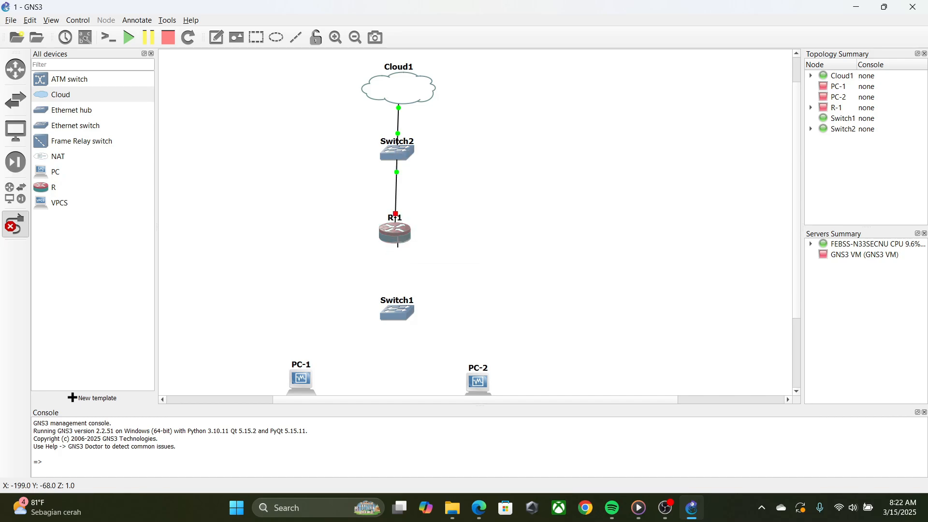
Link router R-1 to Ethernet0 on Switch1.
{"action": "left_click", "coordinate": [397, 242]}
{"action": "left_click", "coordinate": [423, 270]}
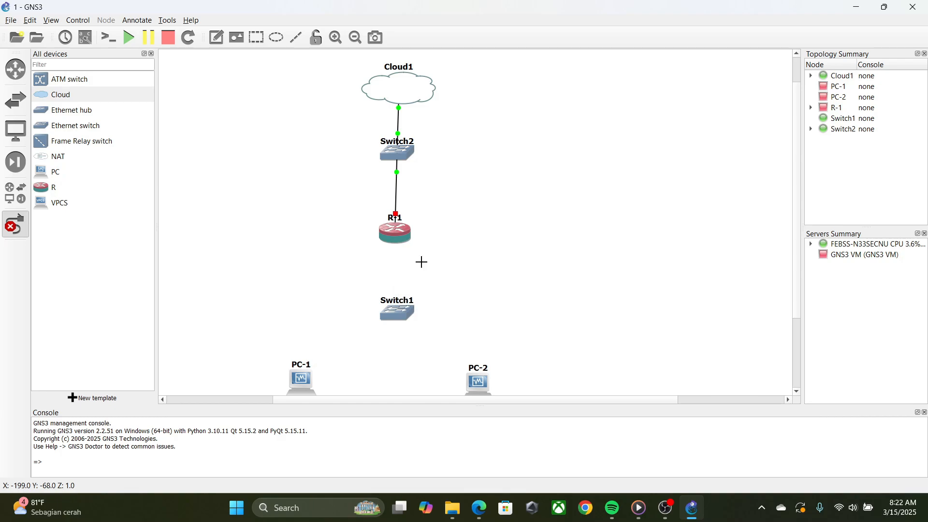
{"action": "left_click", "coordinate": [400, 312]}
{"action": "left_click", "coordinate": [442, 318]}
Link Ethernet1 on Switch1 to PC-1.
{"action": "scroll", "coordinate": [375, 325], "scroll_direction": "down", "scroll_amount": 2}
{"action": "left_click", "coordinate": [392, 218]}
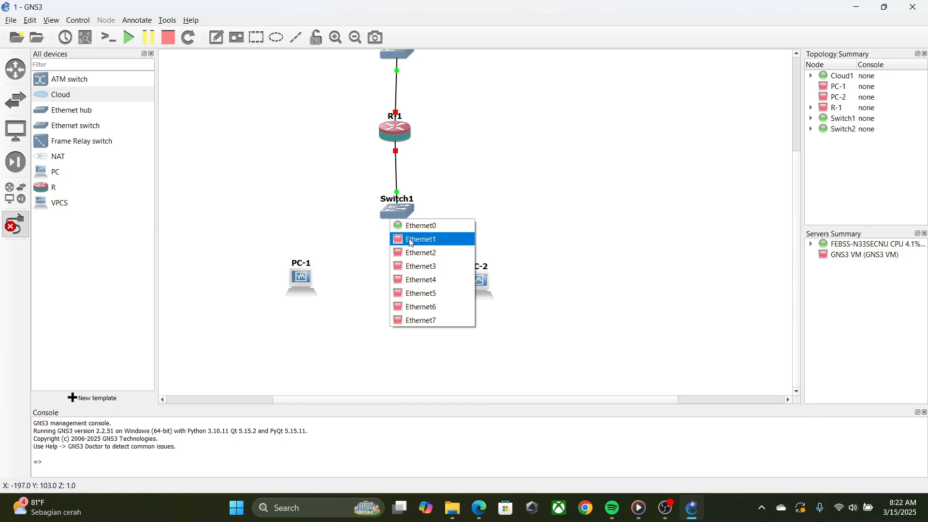
{"action": "left_click", "coordinate": [407, 240]}
{"action": "left_click", "coordinate": [303, 267]}
{"action": "left_click", "coordinate": [321, 283]}
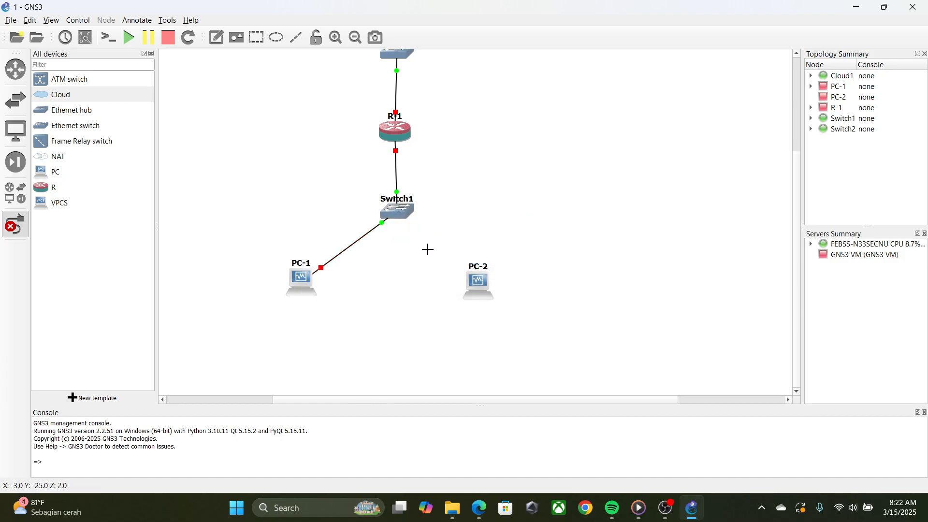
Link Ethernet2 on Switch1 to PC-2.
{"action": "left_click", "coordinate": [405, 211]}
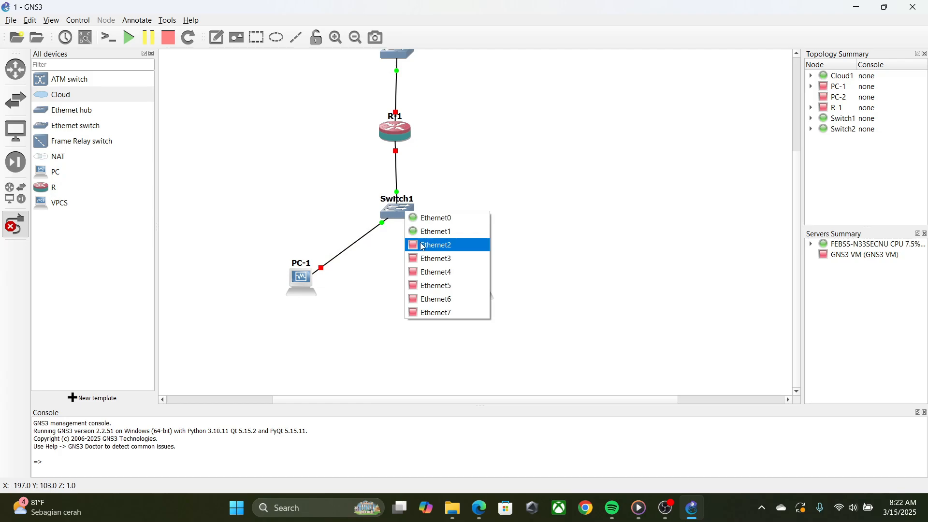
{"action": "left_click", "coordinate": [422, 246]}
{"action": "left_click", "coordinate": [486, 280]}
{"action": "left_click", "coordinate": [498, 286]}
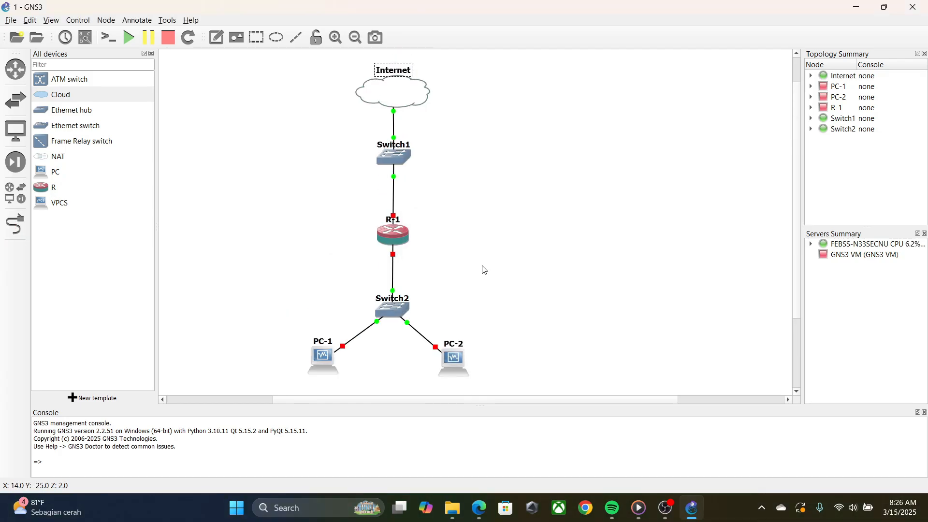
Start all nodes in the topology and confirm.
{"action": "left_click", "coordinate": [262, 172]}
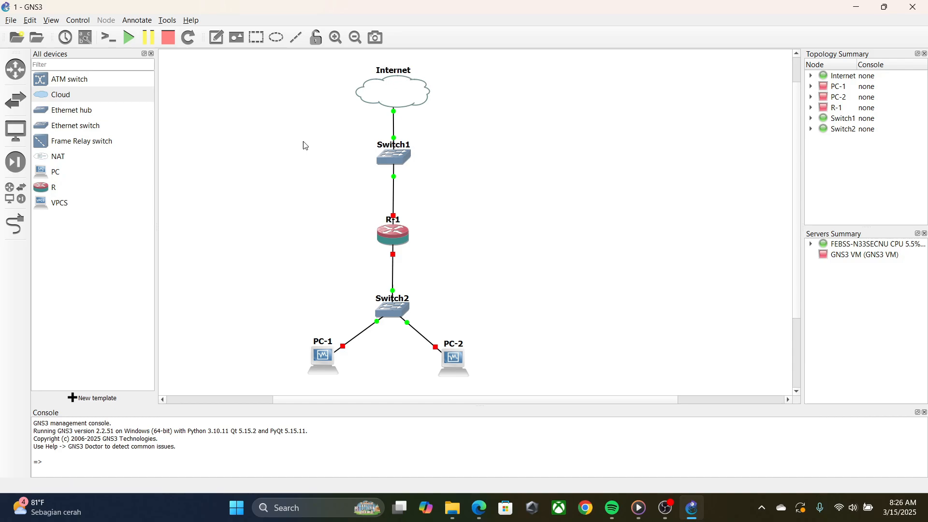
{"action": "left_click", "coordinate": [129, 38]}
{"action": "left_click", "coordinate": [482, 267]}
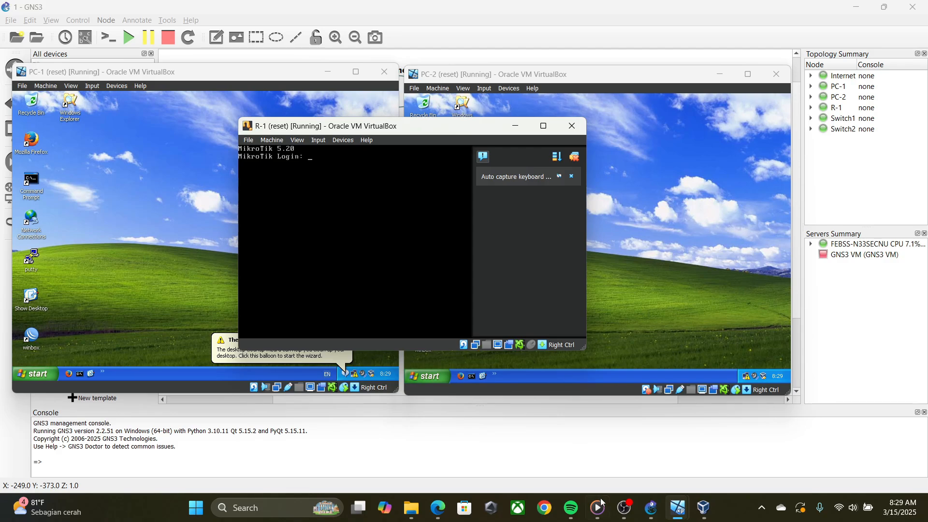
In VirtualBox Manager, set R-1's network Adapter 1 to Bridged Adapter on Intel(R) Wi-Fi 6 AX201 160MHz and save the settings.
{"action": "left_click", "coordinate": [703, 508]}
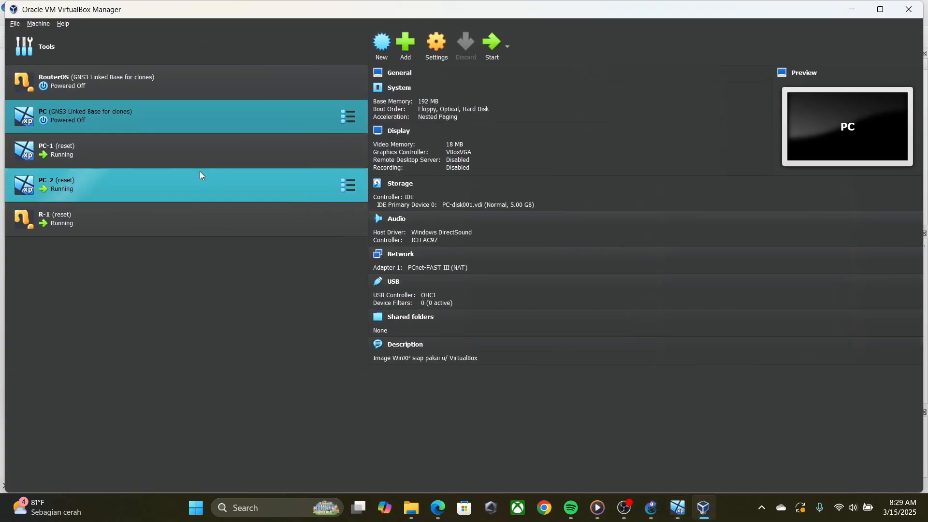
{"action": "left_click", "coordinate": [141, 214]}
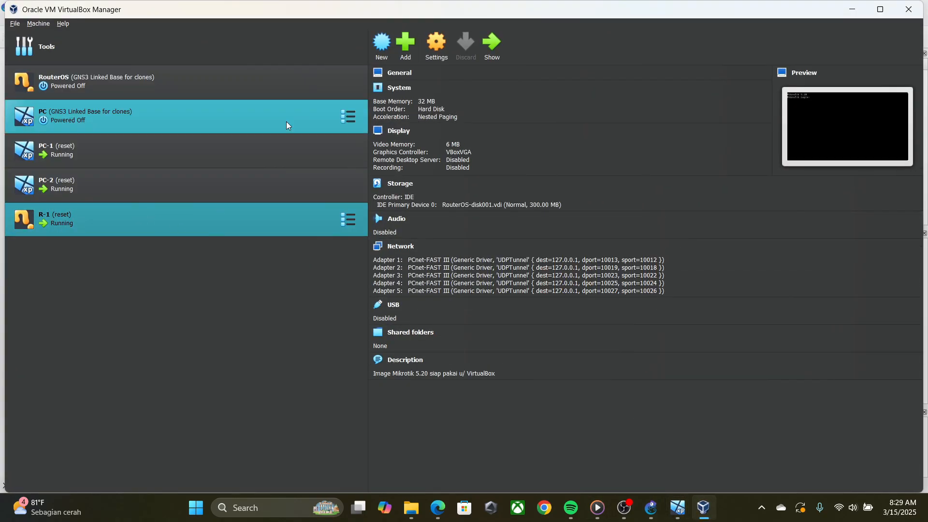
{"action": "left_click", "coordinate": [436, 46]}
{"action": "left_click", "coordinate": [331, 236]}
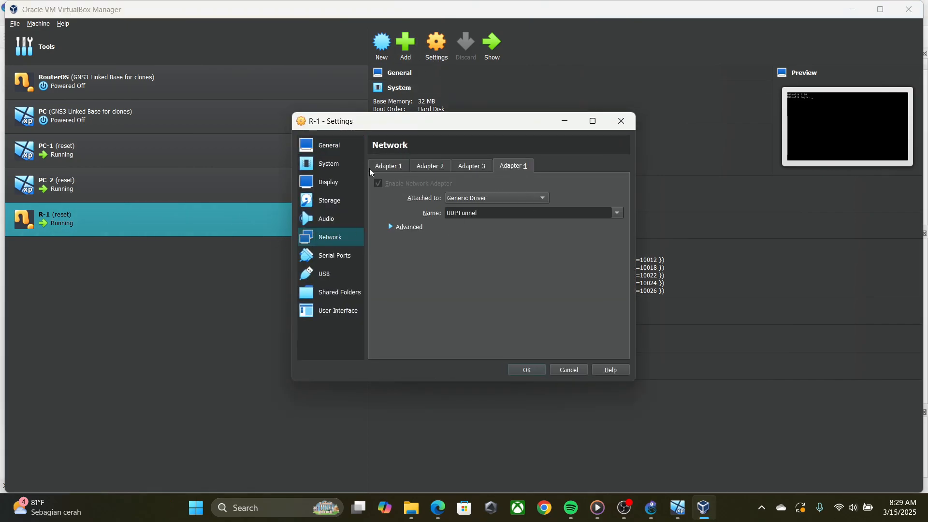
{"action": "left_click", "coordinate": [395, 166]}
{"action": "left_click", "coordinate": [465, 199]}
{"action": "left_click", "coordinate": [485, 165]}
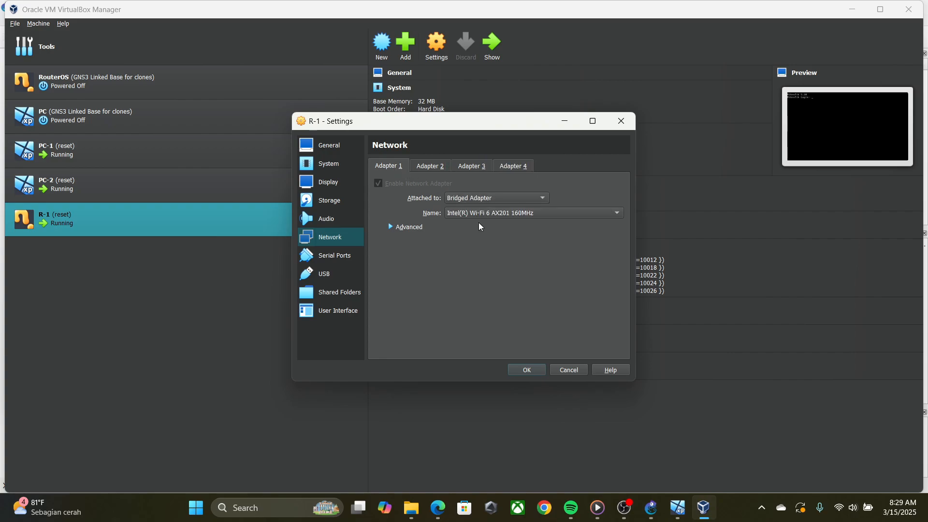
{"action": "left_click", "coordinate": [482, 217]}
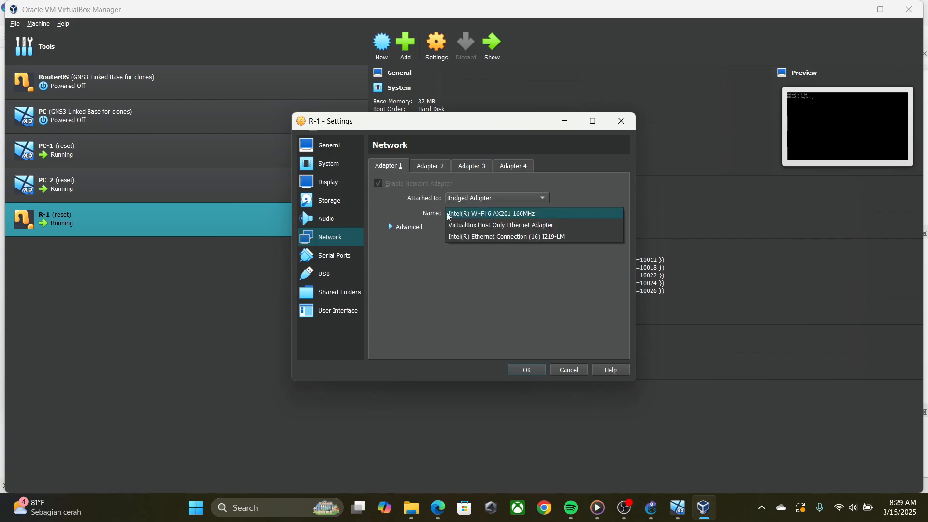
{"action": "left_click", "coordinate": [497, 216]}
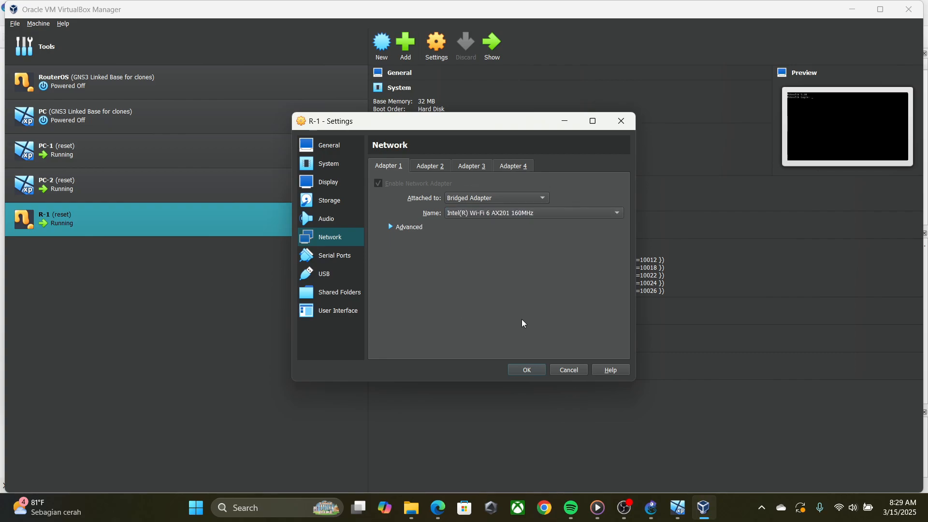
{"action": "left_click", "coordinate": [526, 369]}
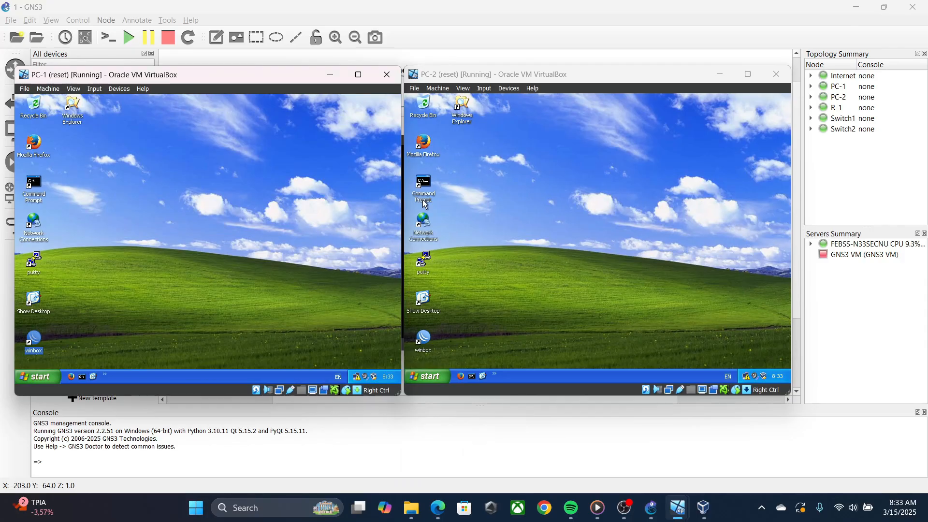
On PC-1, launch WinBox and connect as admin to the discovered MikroTik router by its MAC address.
{"action": "left_click", "coordinate": [97, 164]}
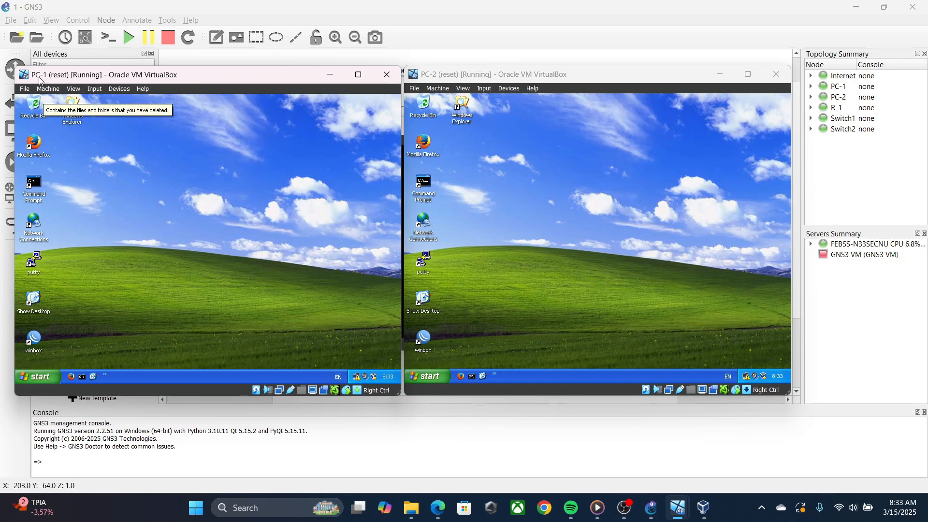
{"action": "double_click", "coordinate": [35, 339]}
{"action": "left_click", "coordinate": [135, 118]}
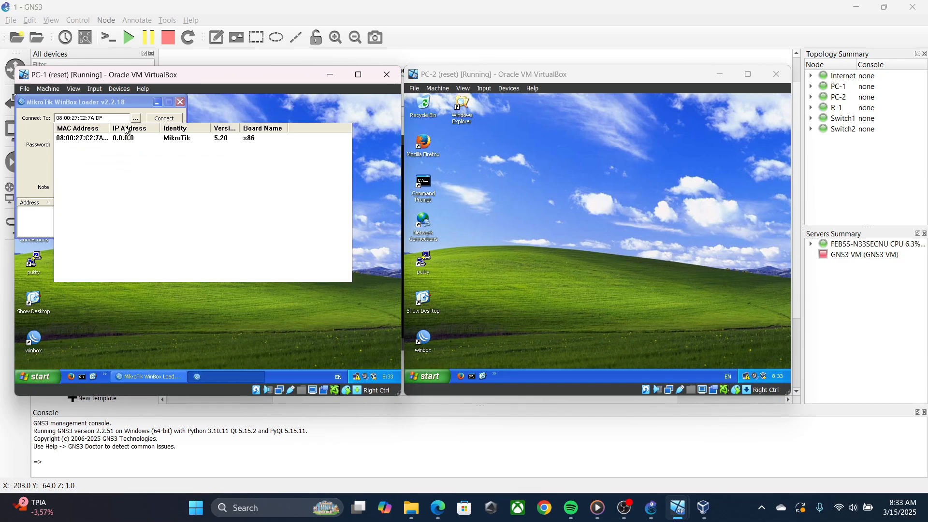
{"action": "left_click", "coordinate": [74, 140]}
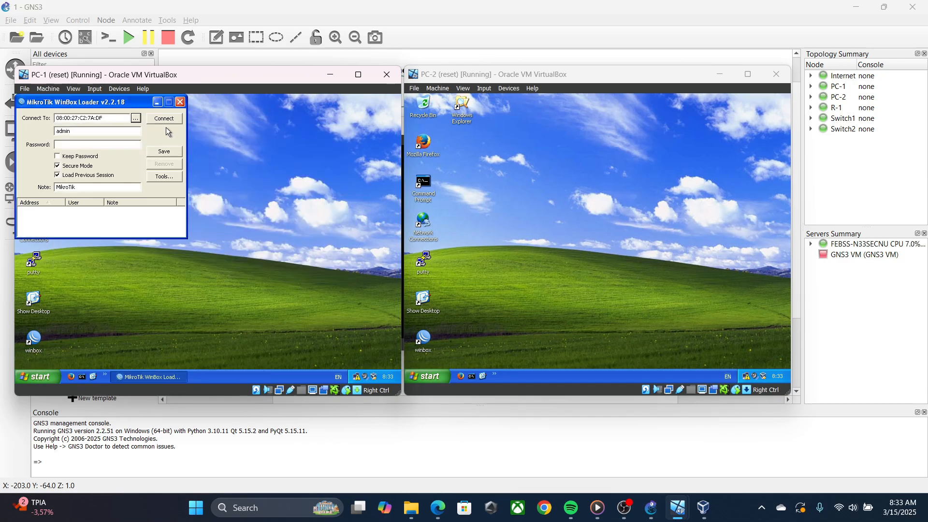
{"action": "left_click", "coordinate": [164, 118]}
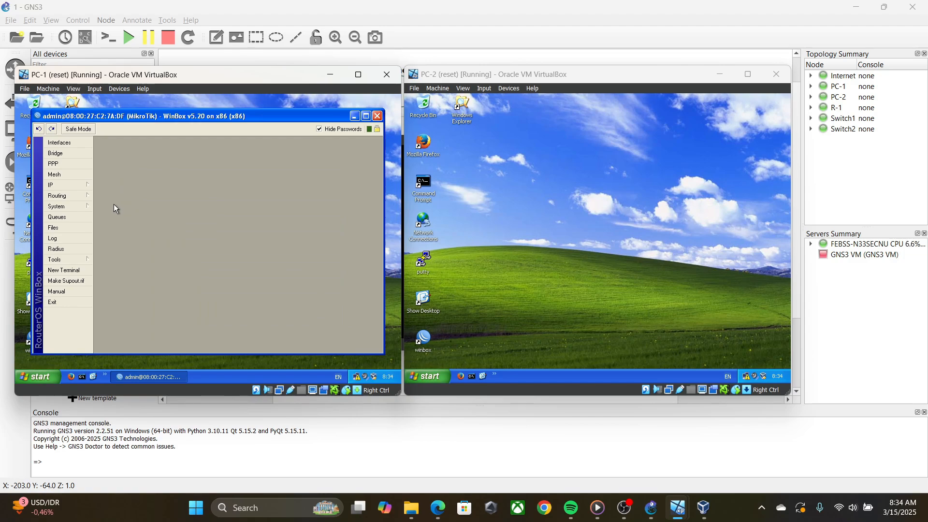
Add a DHCP client on the router's ether1 interface.
{"action": "left_click", "coordinate": [73, 186]}
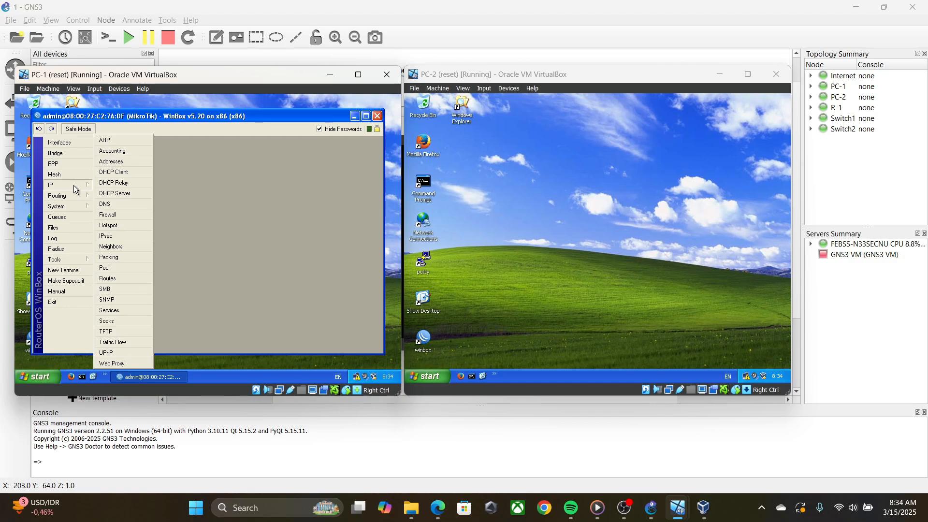
{"action": "left_click", "coordinate": [112, 172]}
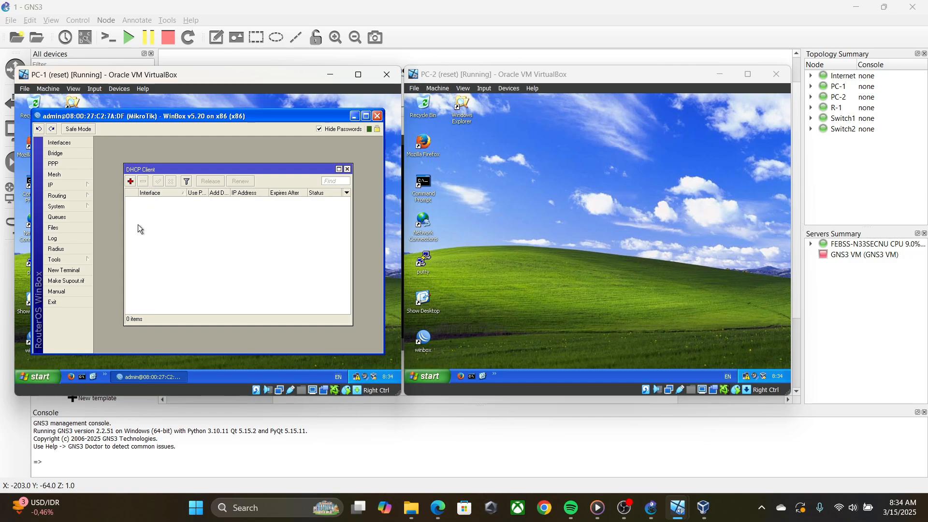
{"action": "left_click", "coordinate": [131, 182]}
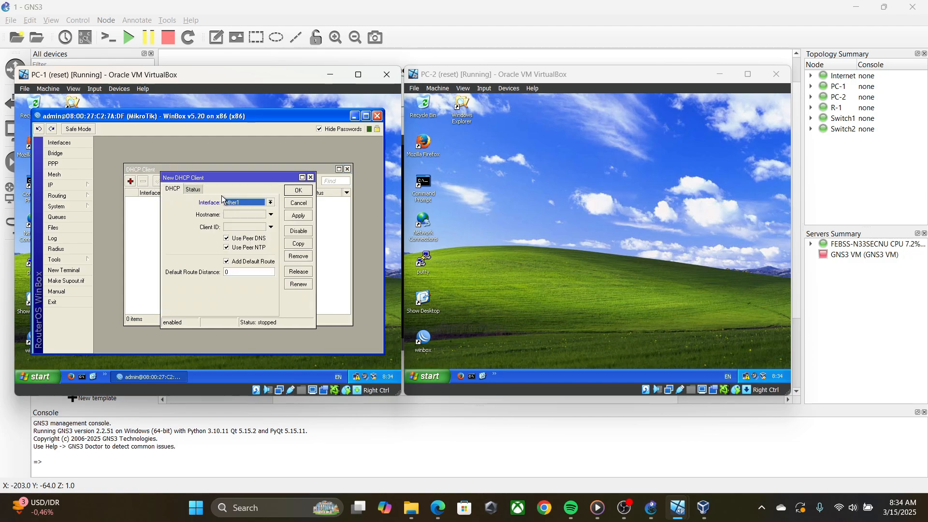
{"action": "left_click", "coordinate": [270, 203]}
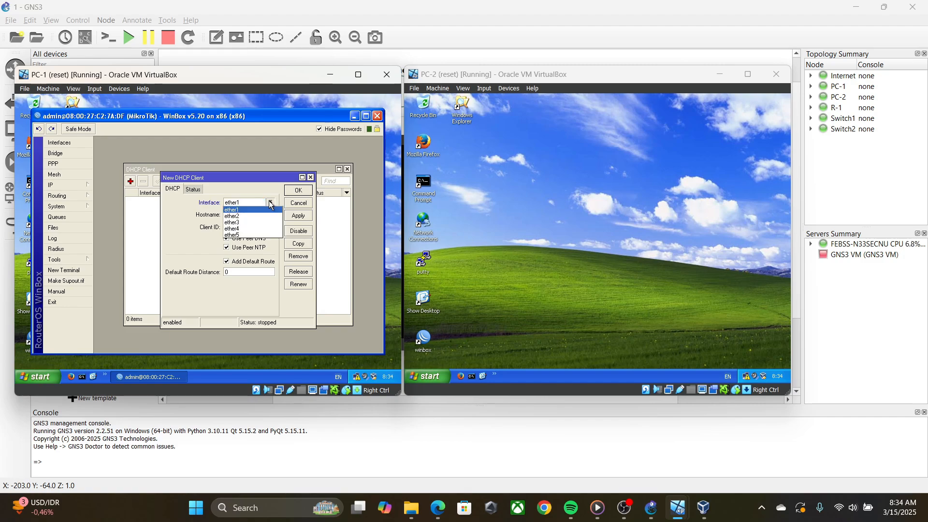
{"action": "left_click", "coordinate": [239, 210]}
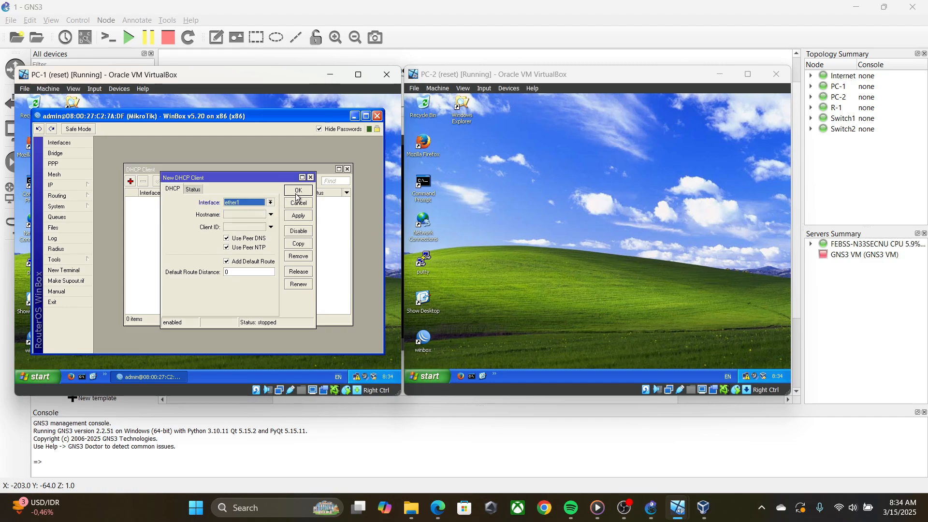
{"action": "left_click", "coordinate": [297, 192]}
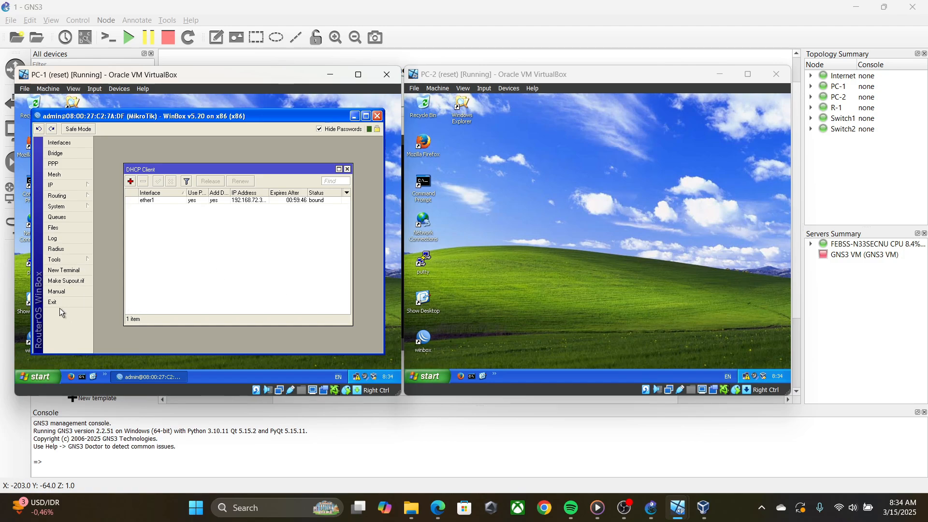
Ping 8.8.8.8 from a new router terminal, and stop the ping after a few replies.
{"action": "left_click", "coordinate": [63, 269]}
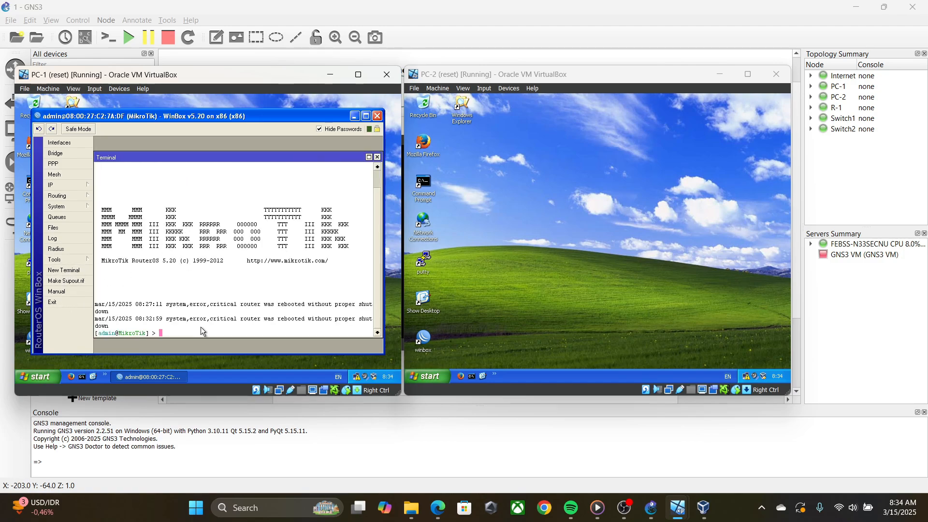
{"action": "type", "text": "ping 8.8.8.8"}
{"action": "key", "text": "Return"}
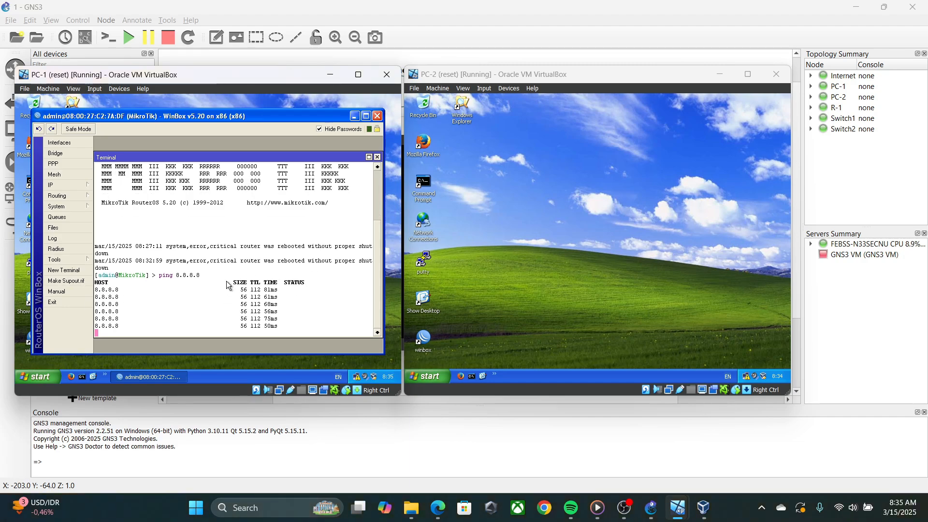
{"action": "key", "text": "ctrl+c"}
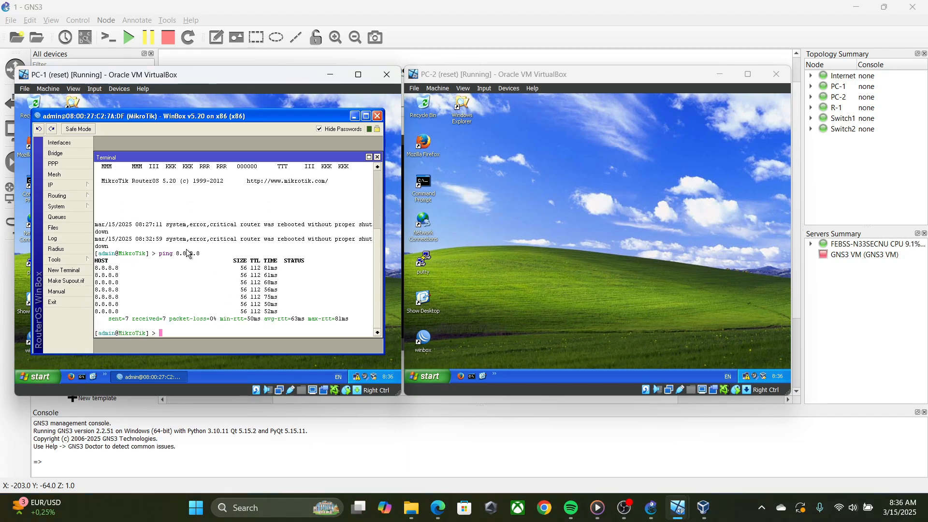
Review the ether1 and ether2 interfaces in the router's interface list.
{"action": "left_click", "coordinate": [67, 184]}
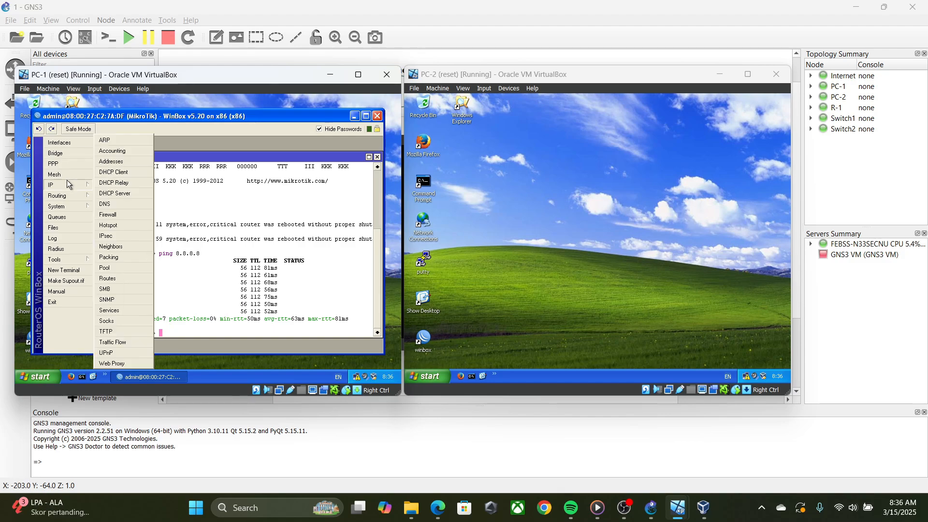
{"action": "left_click", "coordinate": [60, 142]}
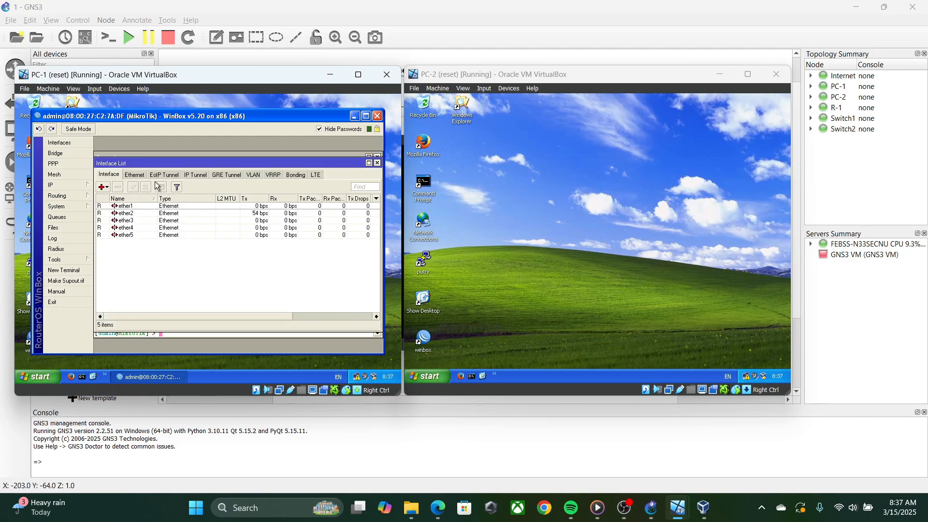
{"action": "left_click", "coordinate": [133, 207]}
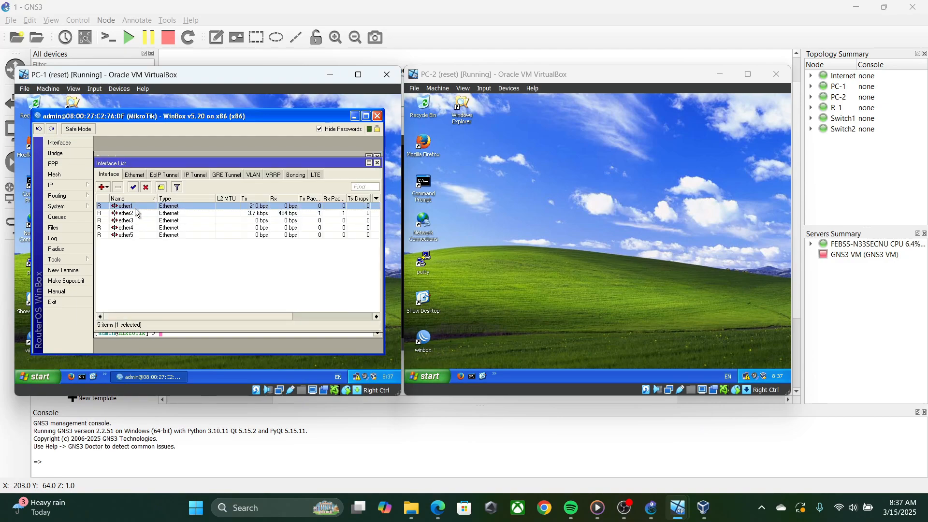
{"action": "left_click", "coordinate": [137, 211]}
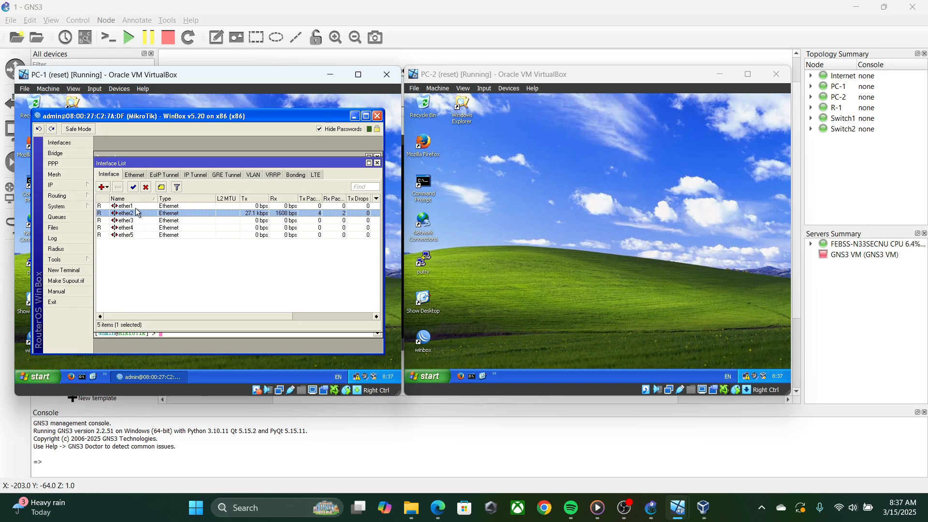
Add the address 192.168.1.254/24 on the router's ether2 interface, as given in the browser's topology diagram.
{"action": "left_click", "coordinate": [72, 184]}
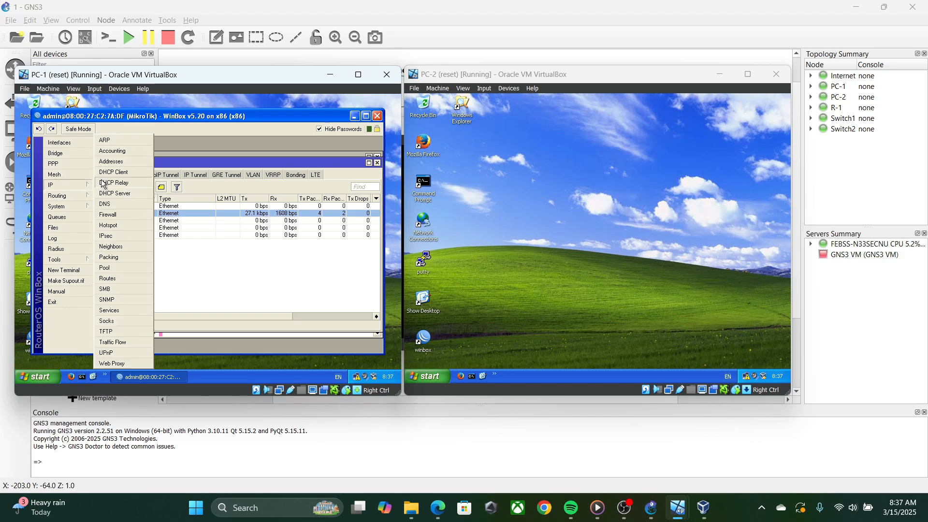
{"action": "left_click", "coordinate": [109, 164]}
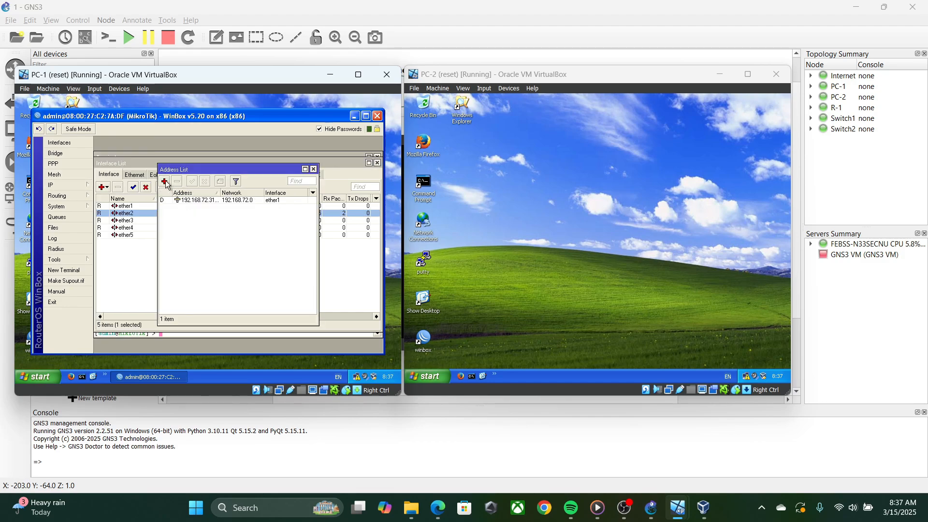
{"action": "left_click", "coordinate": [164, 181]}
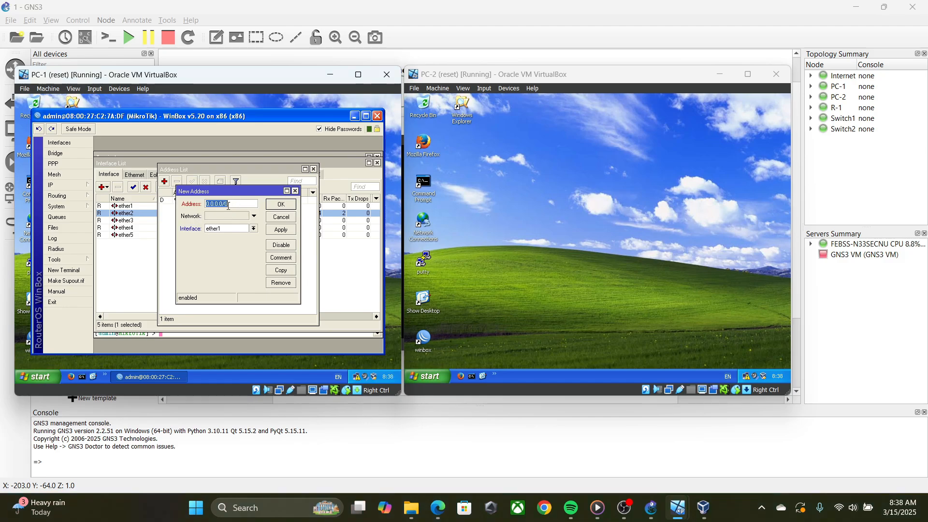
{"action": "left_click", "coordinate": [232, 205]}
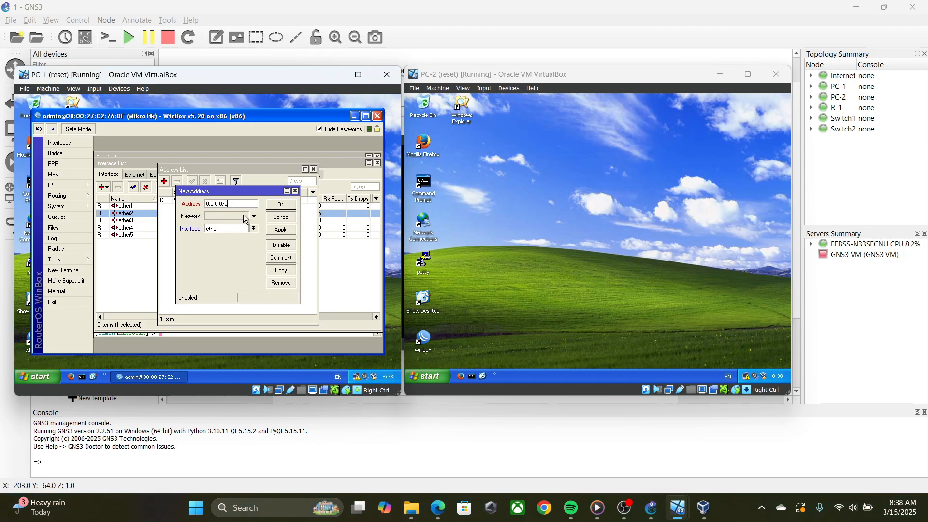
{"action": "left_click", "coordinate": [437, 507]}
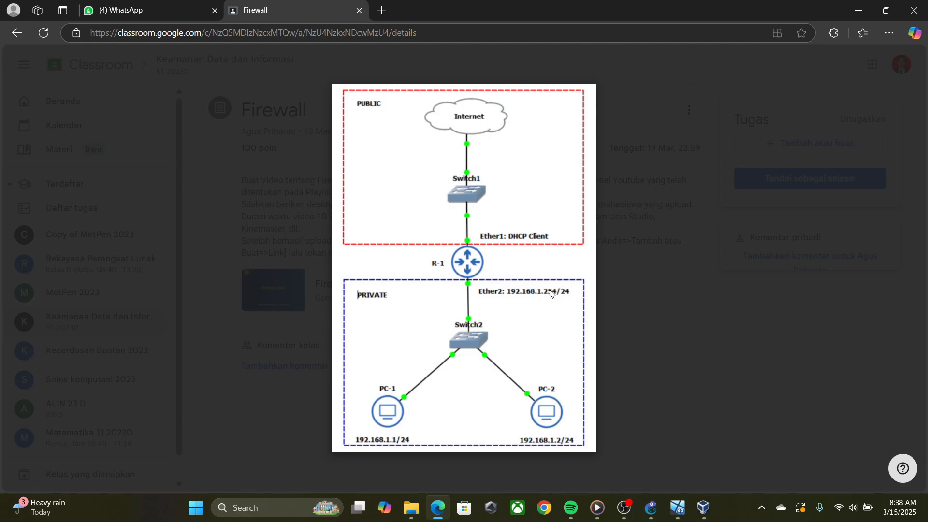
{"action": "left_click", "coordinate": [858, 11]}
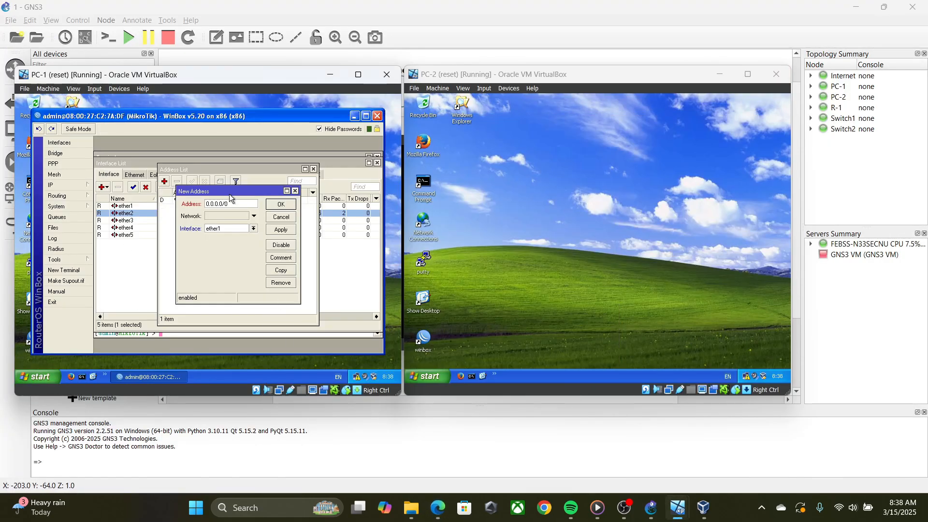
{"action": "key", "text": "BackSpace"}
{"action": "key", "text": "BackSpace"}
{"action": "key", "text": "BackSpace"}
{"action": "key", "text": "BackSpace"}
{"action": "key", "text": "BackSpace"}
{"action": "key", "text": "BackSpace"}
{"action": "key", "text": "BackSpace"}
{"action": "key", "text": "BackSpace"}
{"action": "key", "text": "BackSpace"}
{"action": "type", "text": "1992"}
{"action": "type", "text": "2.1"}
{"action": "type", "text": "68.1."}
{"action": "type", "text": "254"}
{"action": "type", "text": "/24"}
{"action": "left_click", "coordinate": [252, 229]}
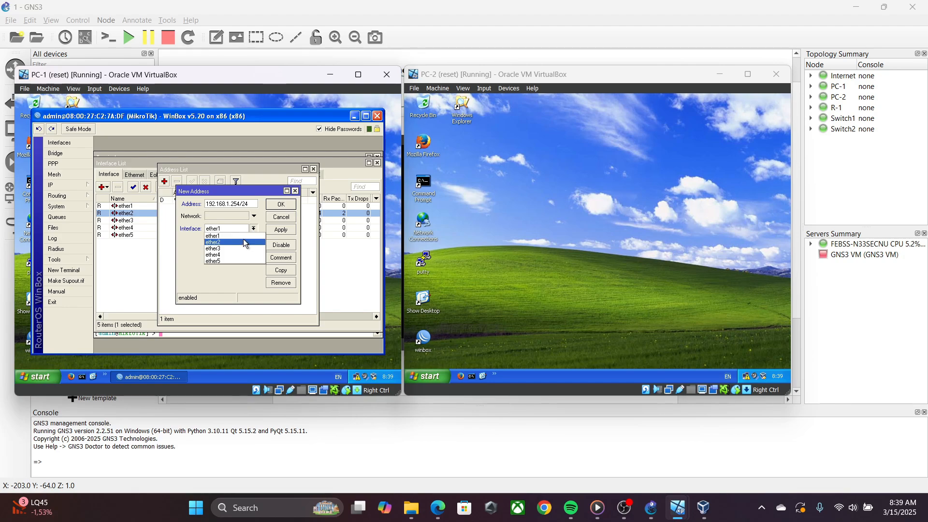
{"action": "left_click", "coordinate": [244, 242]}
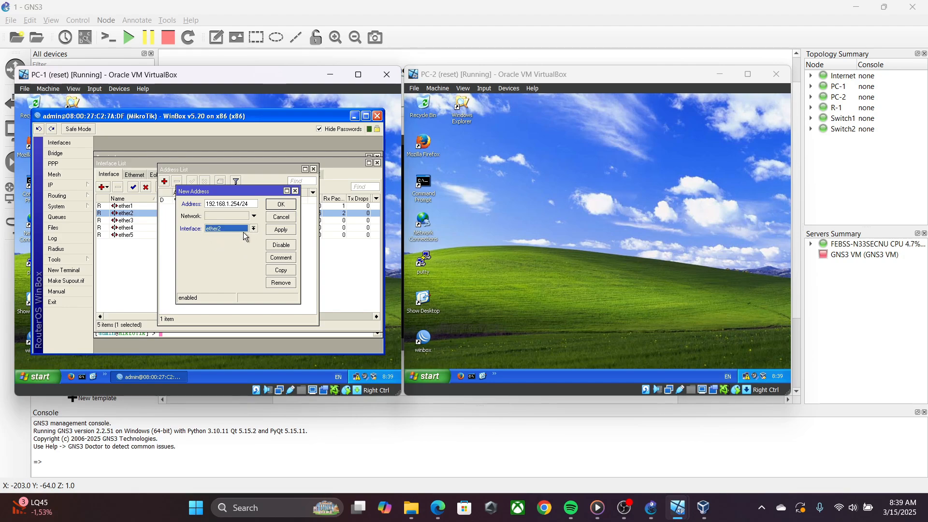
{"action": "left_click", "coordinate": [280, 204]}
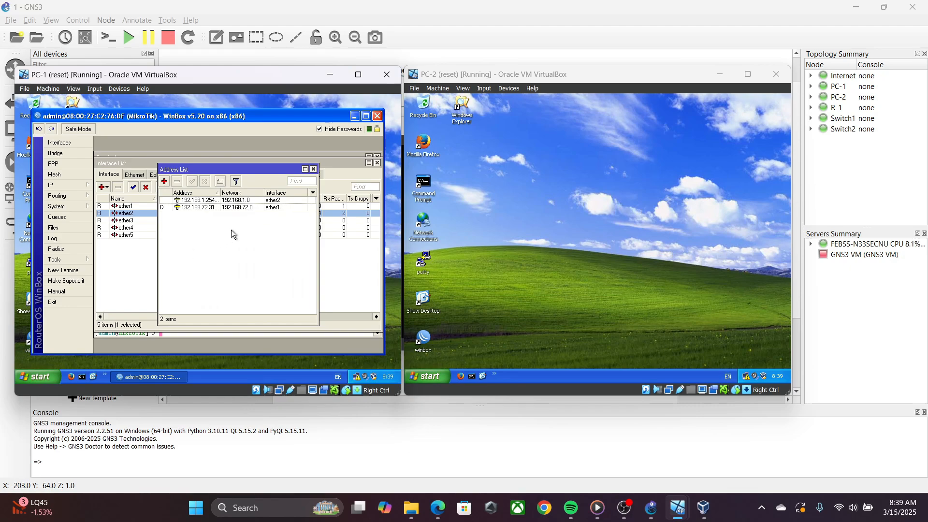
Allow remote requests in the router's DNS settings and save them.
{"action": "left_click", "coordinate": [71, 187]}
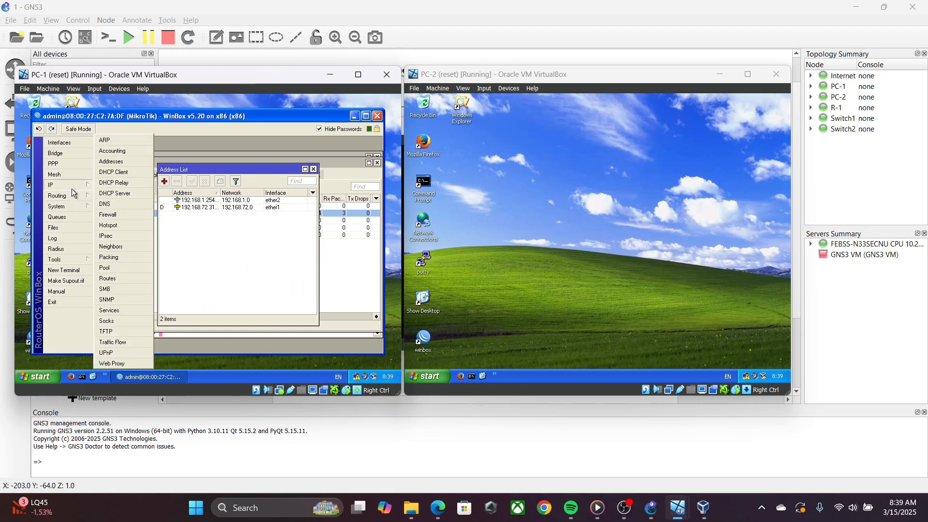
{"action": "left_click", "coordinate": [114, 205]}
{"action": "left_click", "coordinate": [219, 246]}
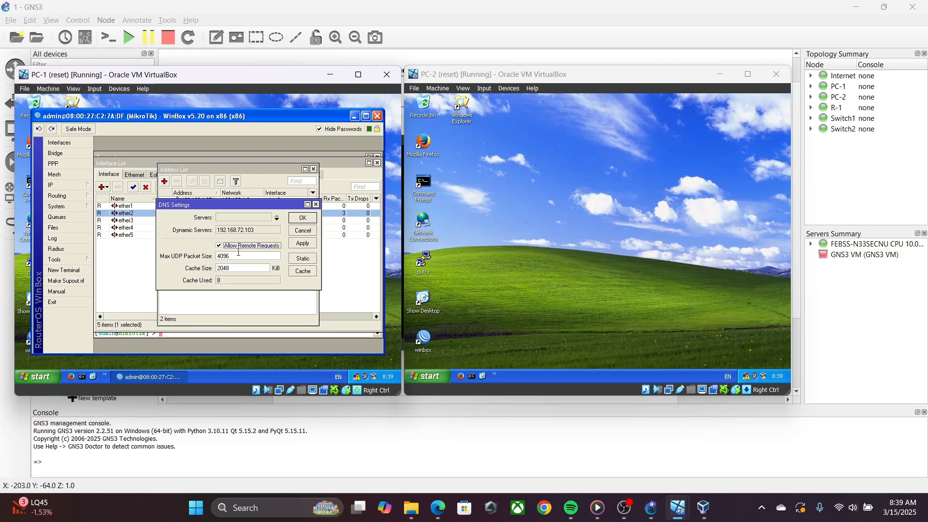
{"action": "left_click", "coordinate": [302, 219]}
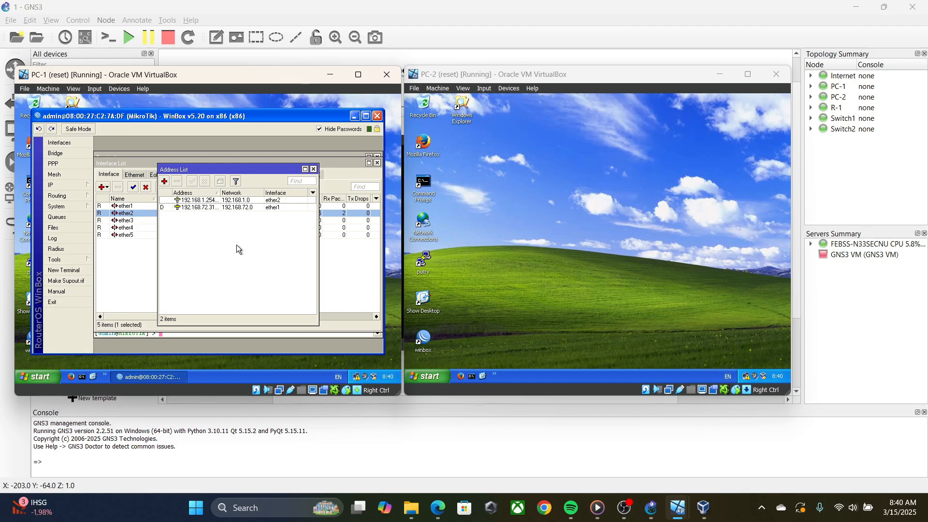
Give PC-1's Local Area Connection the static IP address 192.168.1.1 with subnet mask 255.255.255.0.
{"action": "left_click", "coordinate": [357, 376]}
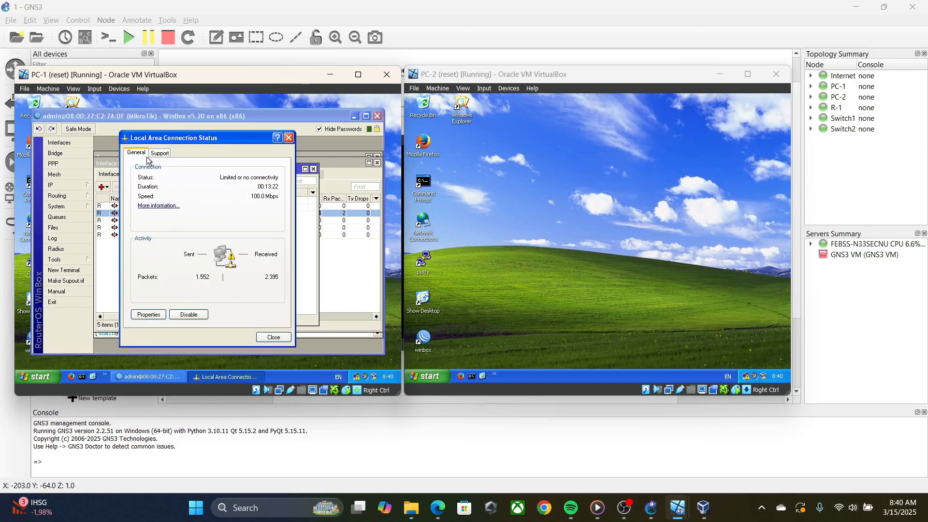
{"action": "left_click", "coordinate": [145, 315]}
{"action": "left_click", "coordinate": [87, 209]}
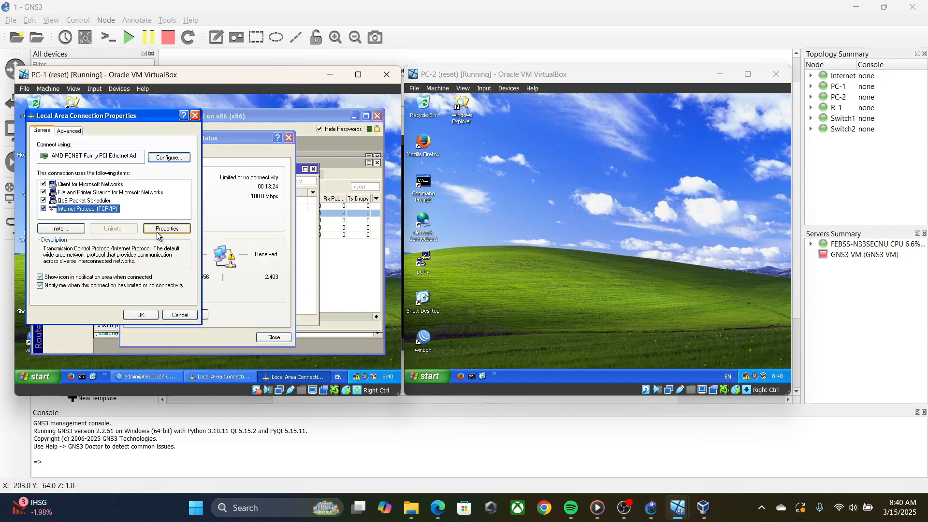
{"action": "left_click", "coordinate": [166, 230]}
{"action": "left_click", "coordinate": [87, 221]}
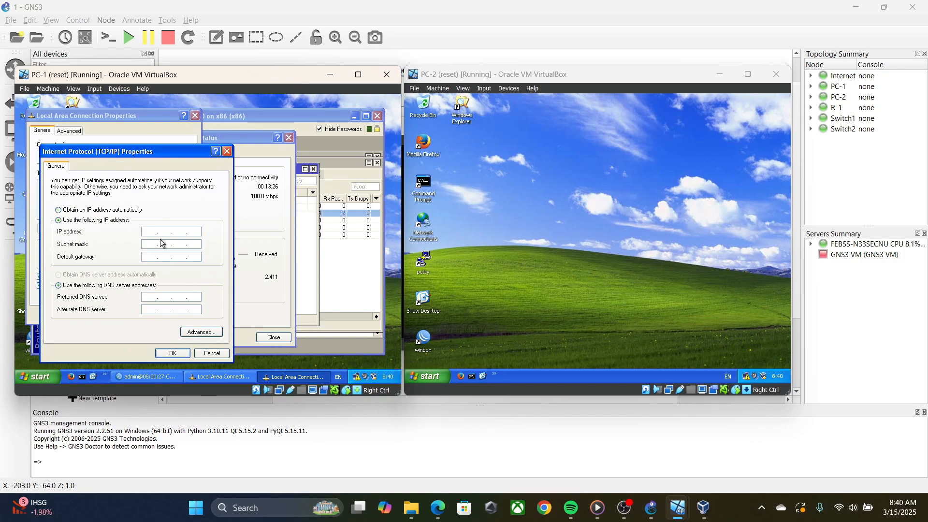
{"action": "type", "text": "192"}
{"action": "type", "text": "168 . 1 . 1"}
{"action": "left_click", "coordinate": [191, 244]}
Set PC-1's default gateway and preferred DNS server to 192.168.1.254, then save and close the connection settings.
{"action": "left_click", "coordinate": [145, 257]}
{"action": "type", "text": "192 . 168 . 1 . 254"}
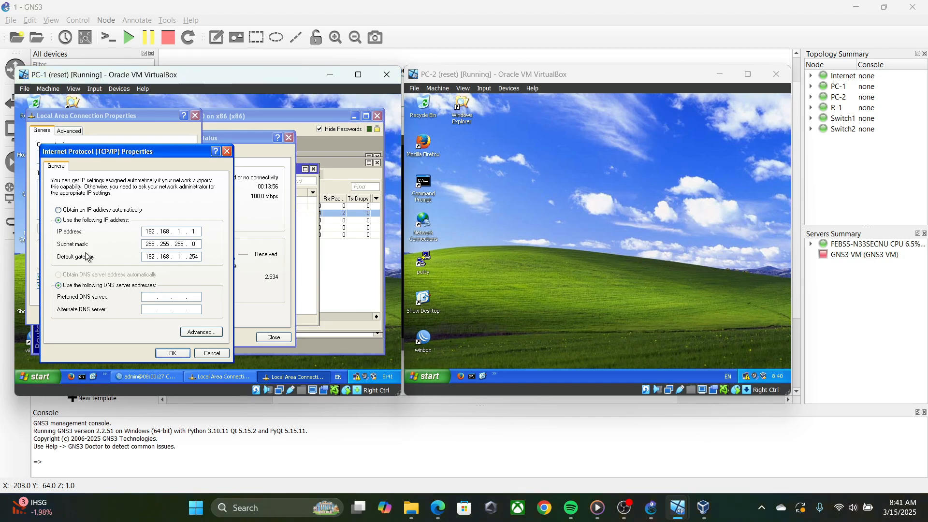
{"action": "left_click", "coordinate": [147, 297]}
{"action": "type", "text": "192 . 168 . 1 . "}
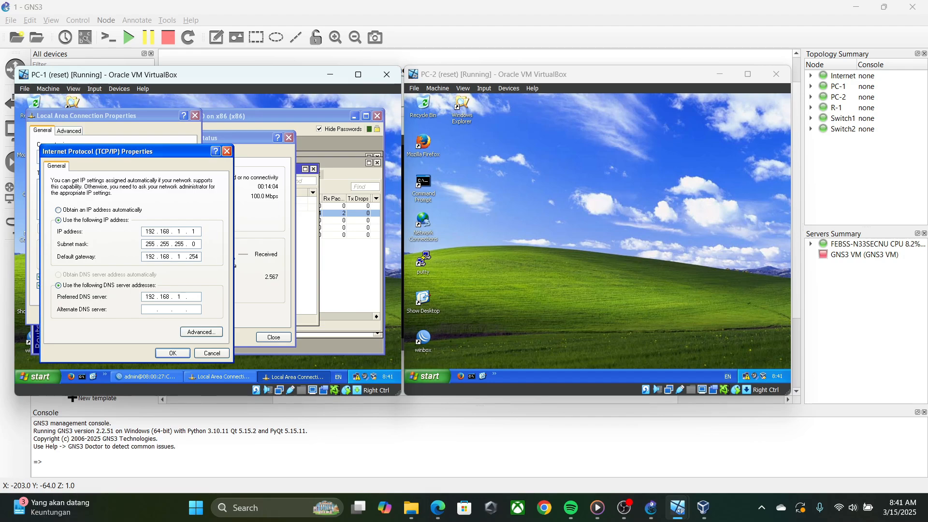
{"action": "type", "text": "254"}
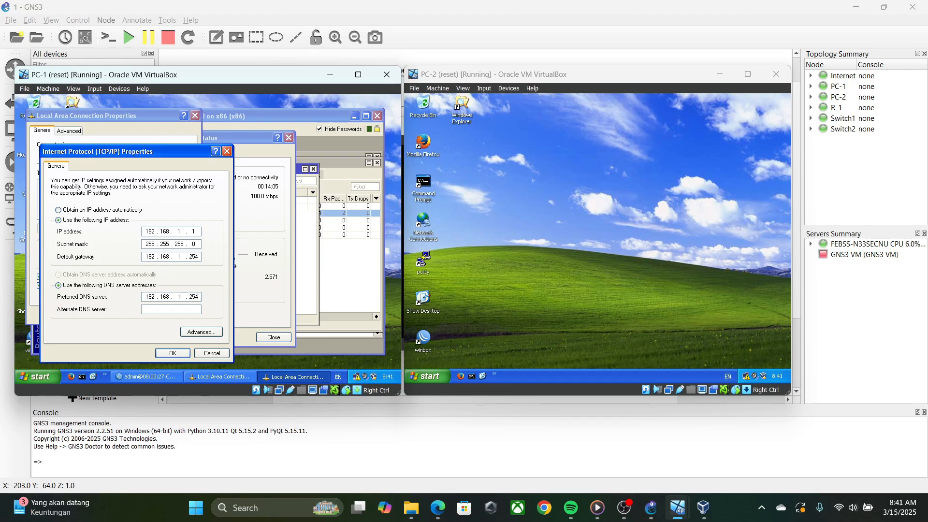
{"action": "left_click", "coordinate": [174, 352]}
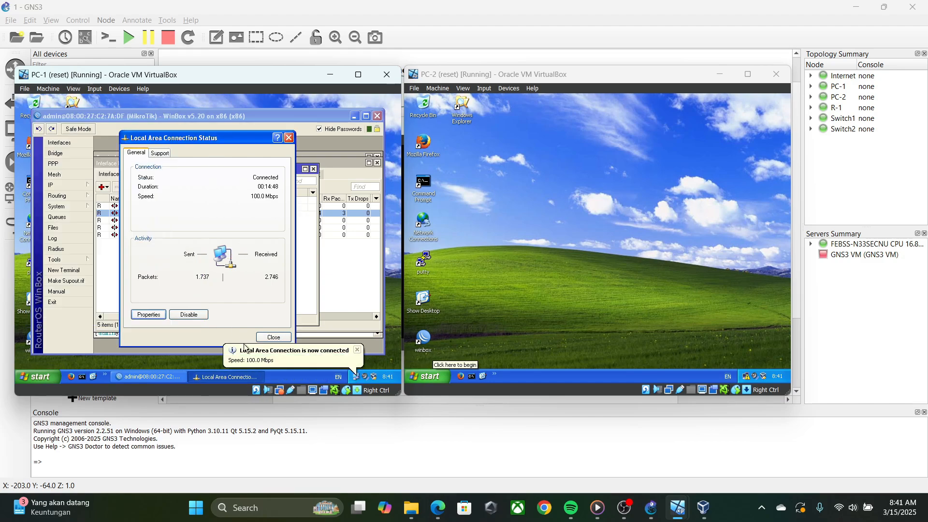
{"action": "left_click", "coordinate": [272, 337]}
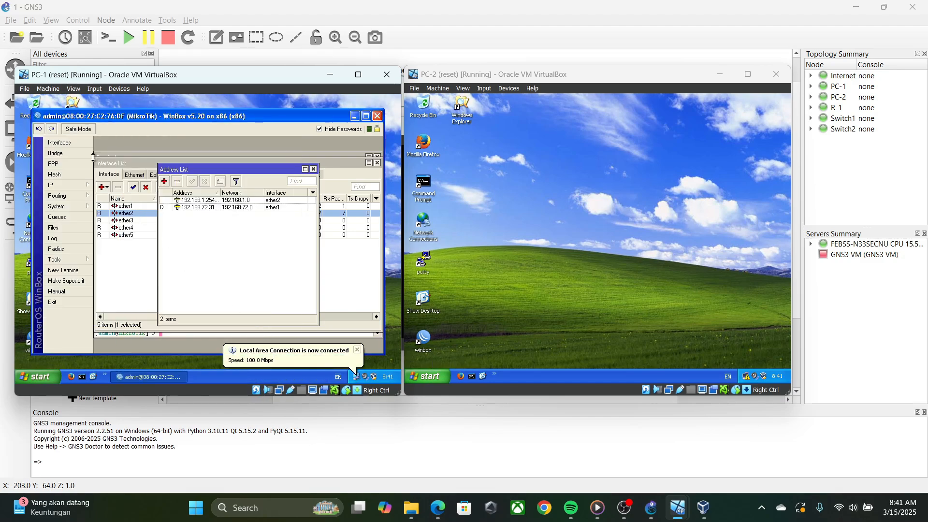
Give PC-2's Local Area Connection the static IP address 192.168.1.2 with subnet mask 255.255.255.0.
{"action": "left_click", "coordinate": [599, 314]}
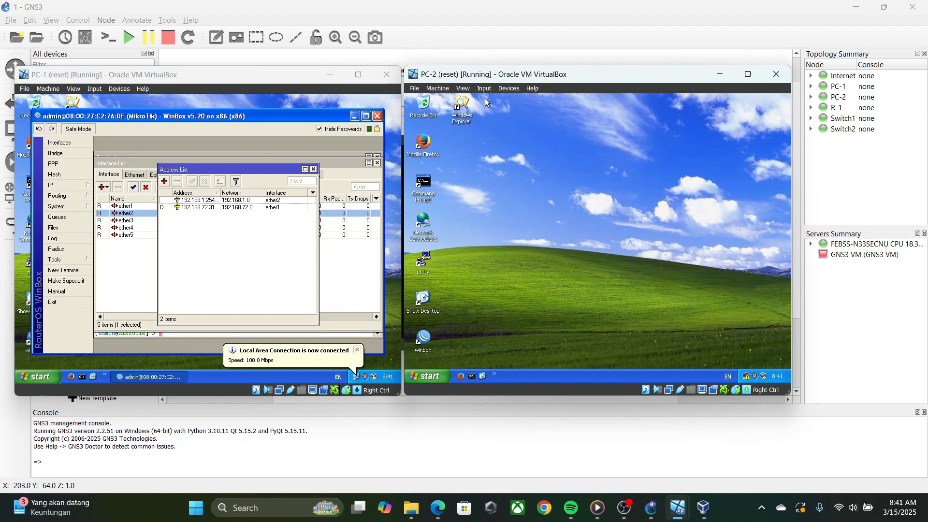
{"action": "double_click", "coordinate": [746, 377]}
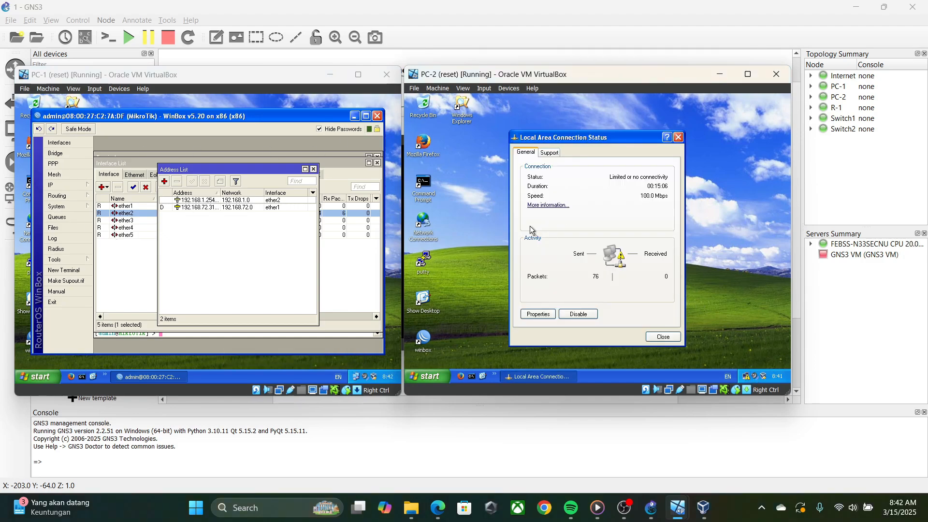
{"action": "left_click", "coordinate": [532, 314]}
{"action": "left_click", "coordinate": [521, 251]}
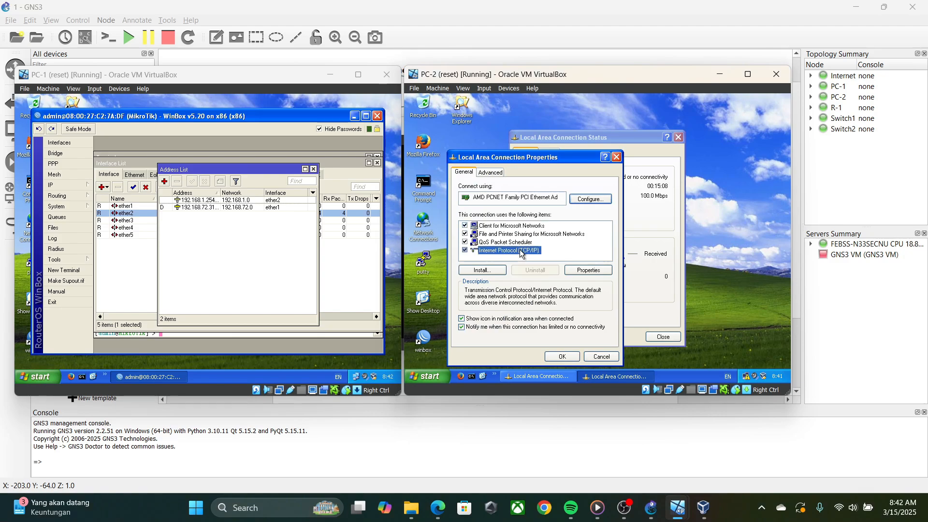
{"action": "left_click", "coordinate": [586, 271]}
{"action": "left_click", "coordinate": [500, 224]}
{"action": "left_click", "coordinate": [566, 236]}
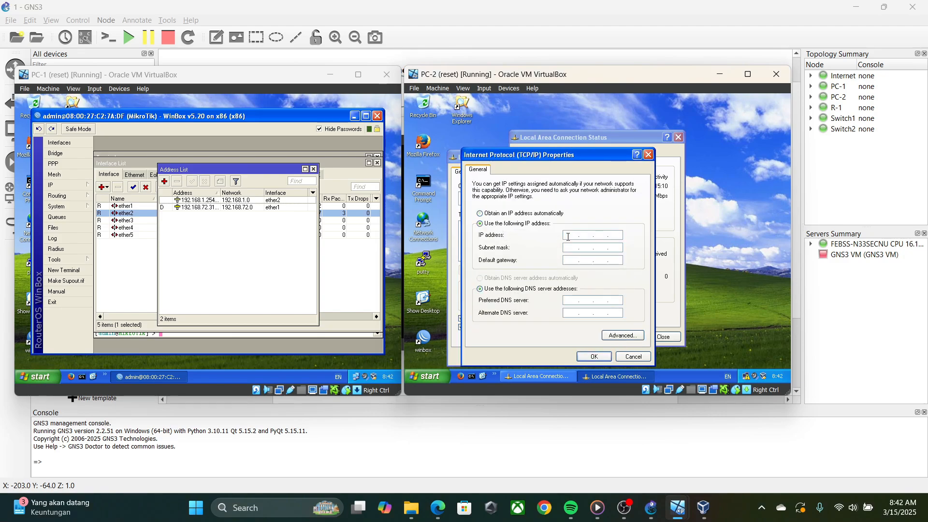
{"action": "type", "text": "19211"}
{"action": "key", "text": "BackSpace"}
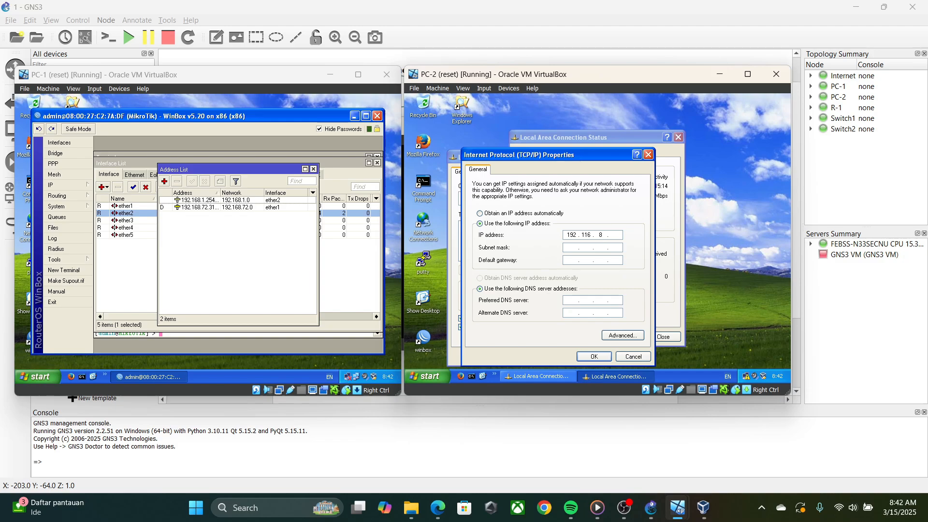
{"action": "type", "text": "68"}
{"action": "left_click", "coordinate": [616, 247]}
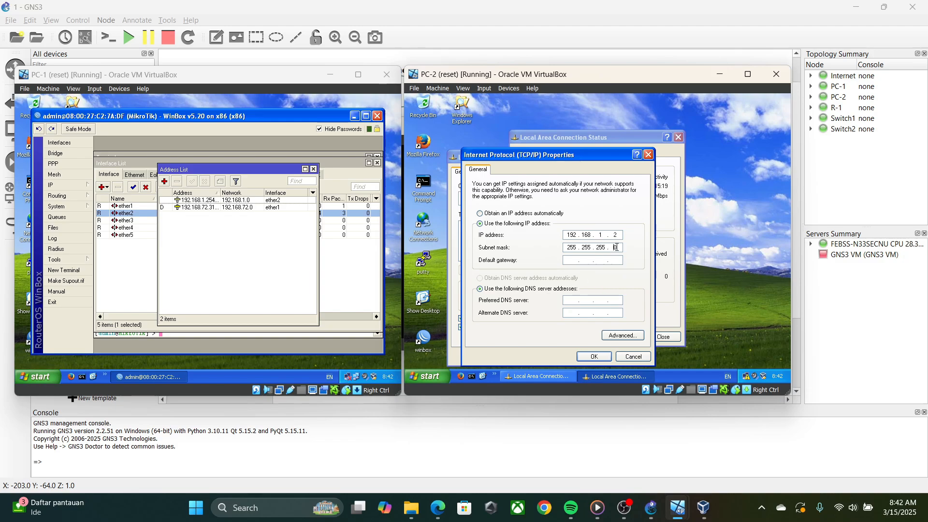
Set PC-2's default gateway and preferred DNS server to 192.168.1.254, then save and close the connection settings.
{"action": "left_click", "coordinate": [570, 260]}
{"action": "type", "text": "1"}
{"action": "key", "text": "BackSpace"}
{"action": "type", "text": "192"}
{"action": "type", "text": "168"}
{"action": "type", "text": "1.254"}
{"action": "type", "text": "192168"}
{"action": "type", "text": "1.254"}
{"action": "left_click", "coordinate": [594, 356]}
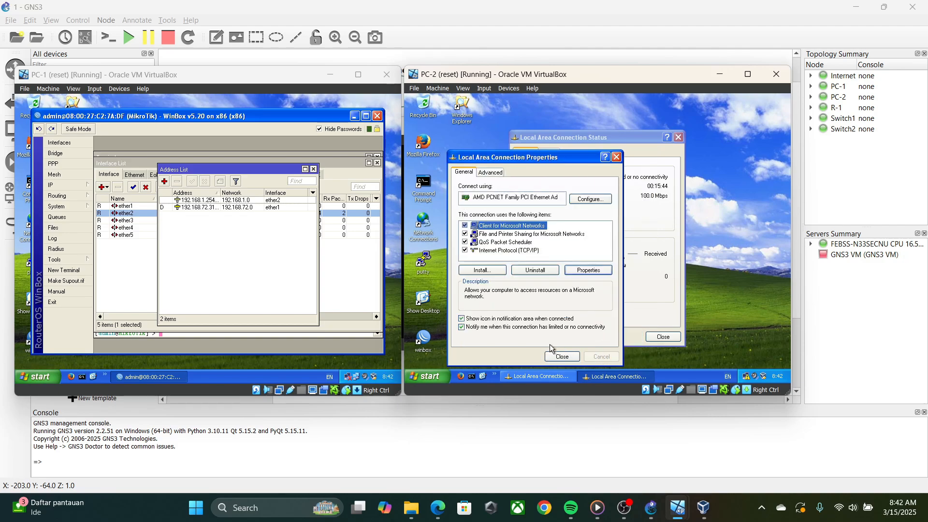
{"action": "left_click", "coordinate": [666, 337]}
{"action": "left_click", "coordinate": [665, 336]}
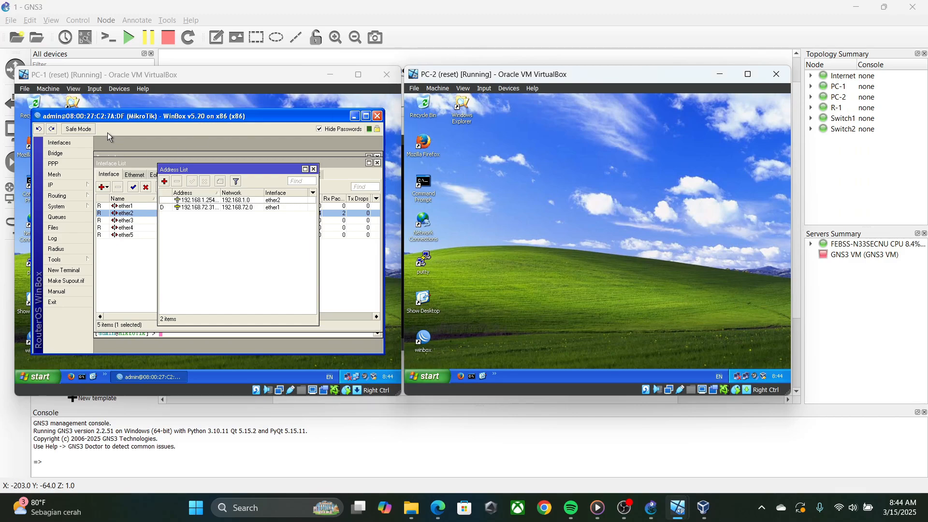
Start a new firewall NAT rule on the router with chain srcnat and out interface ether1.
{"action": "left_click", "coordinate": [119, 115]}
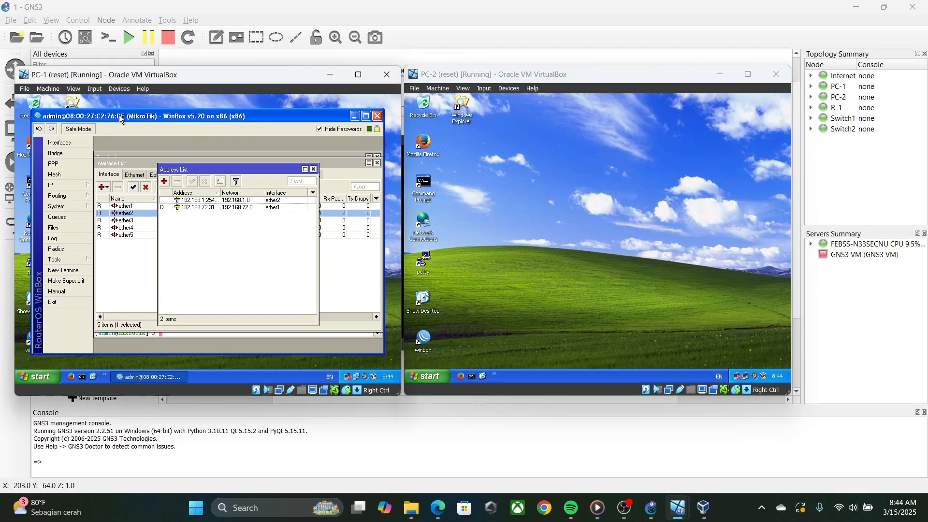
{"action": "left_click", "coordinate": [66, 183]}
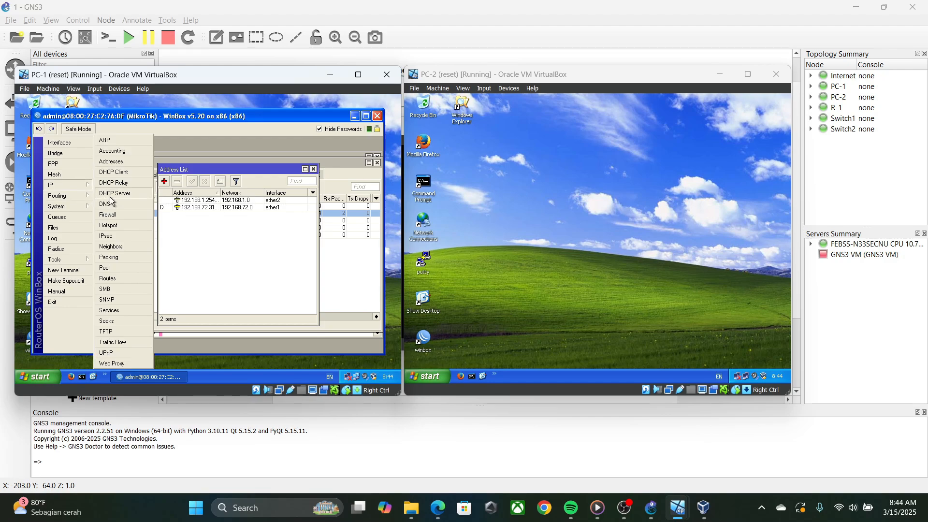
{"action": "left_click", "coordinate": [117, 212]}
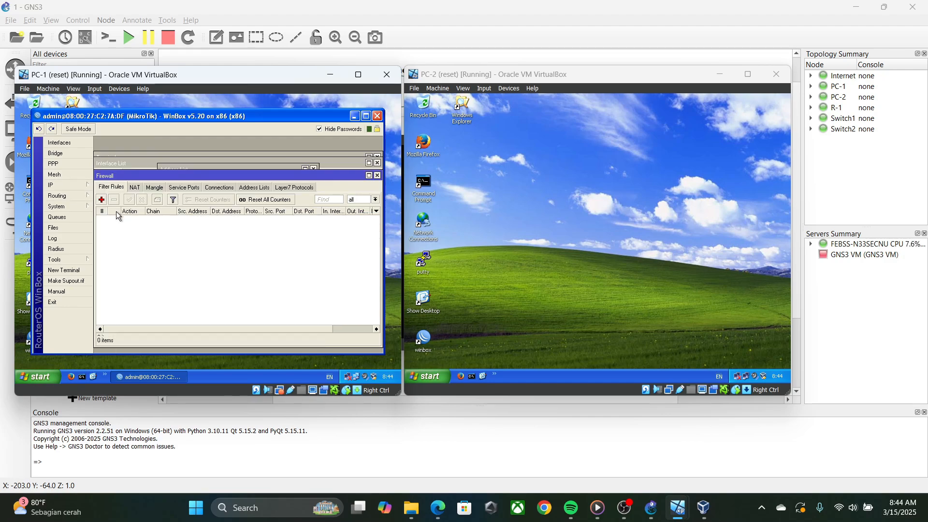
{"action": "left_click", "coordinate": [136, 188]}
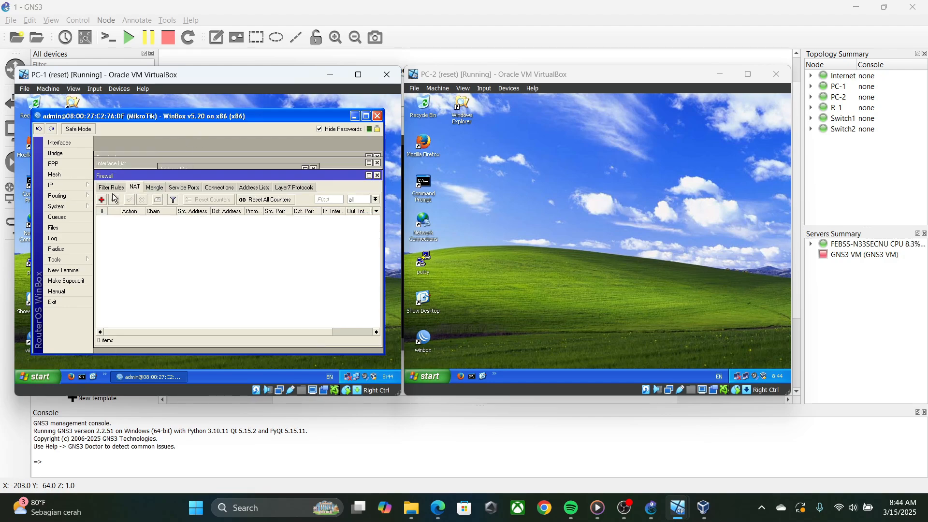
{"action": "left_click", "coordinate": [102, 200]}
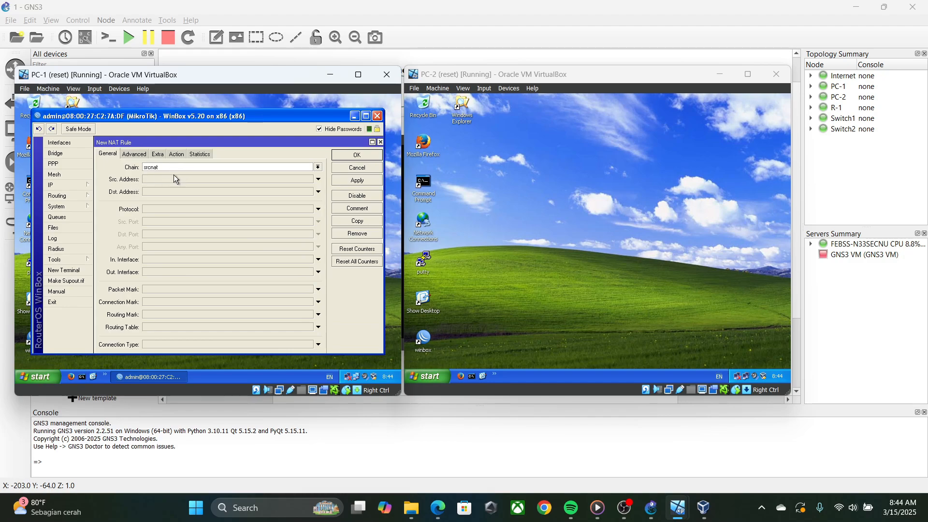
{"action": "left_click", "coordinate": [134, 154]}
{"action": "left_click", "coordinate": [107, 154]}
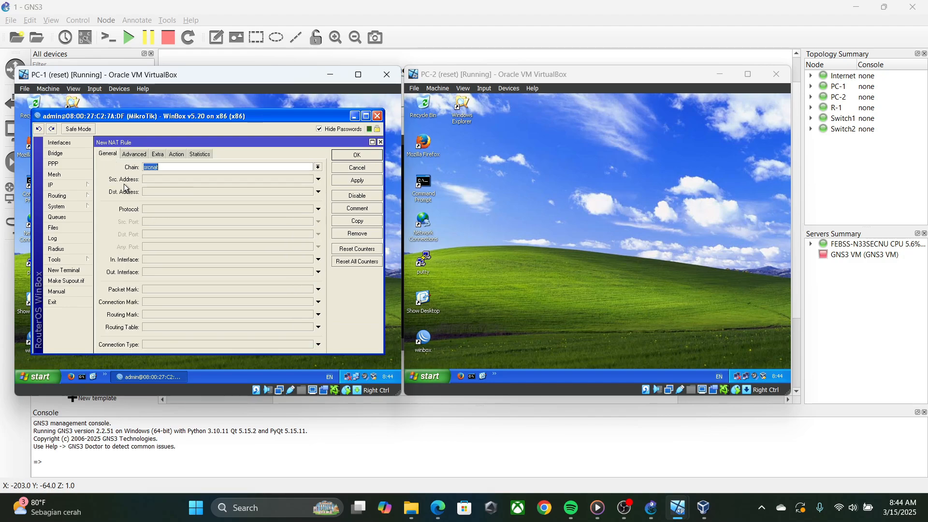
{"action": "left_click", "coordinate": [160, 271]}
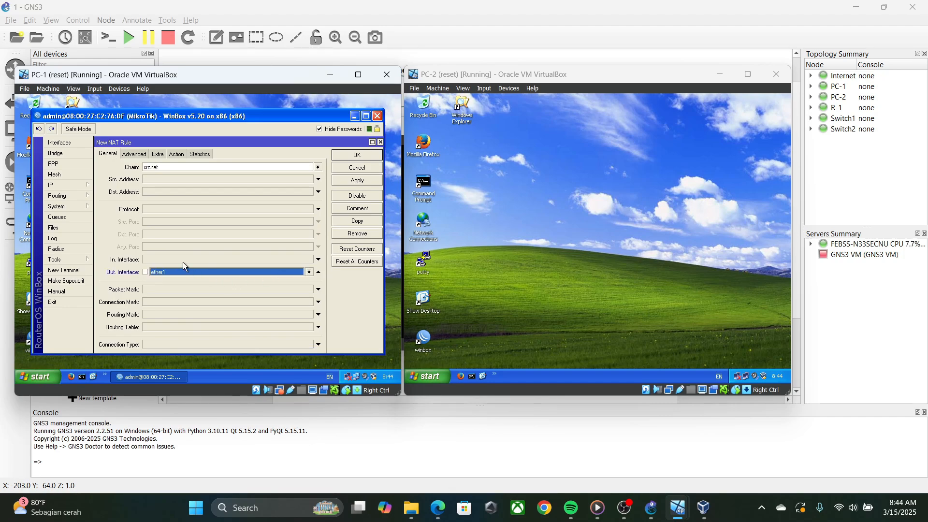
Set the NAT rule's action to masquerade and save the rule.
{"action": "left_click", "coordinate": [134, 154]}
{"action": "left_click", "coordinate": [176, 154]}
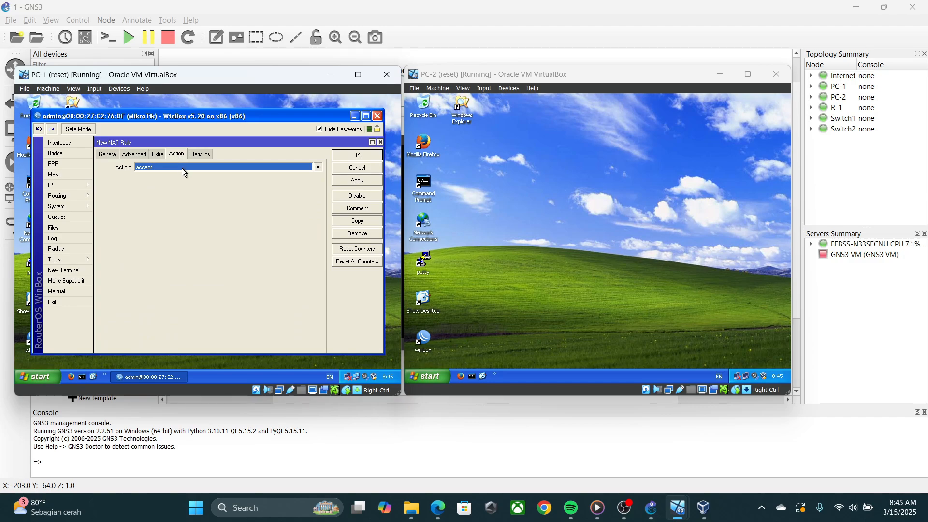
{"action": "left_click", "coordinate": [182, 167]}
{"action": "left_click", "coordinate": [171, 210]}
{"action": "left_click", "coordinate": [364, 155]}
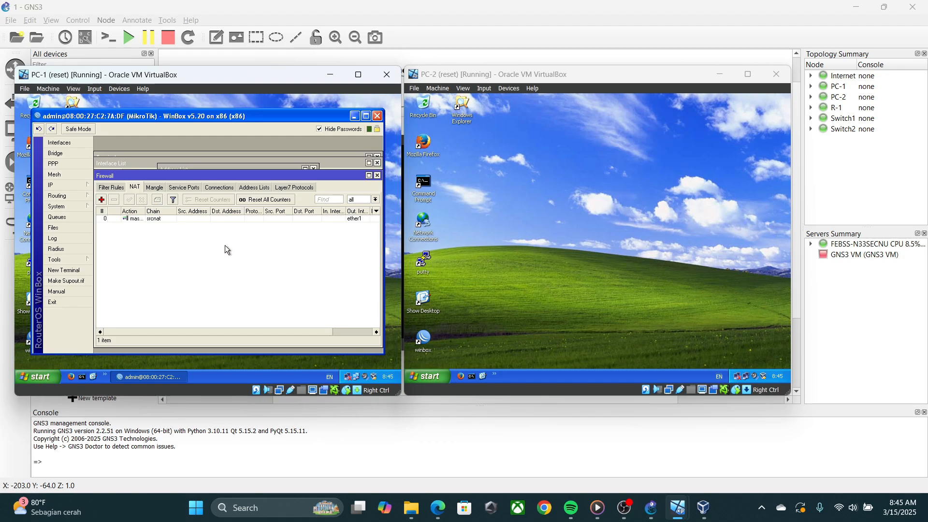
Open a Command Prompt on PC-1 and ping google.com to test internet access.
{"action": "left_click", "coordinate": [82, 377]}
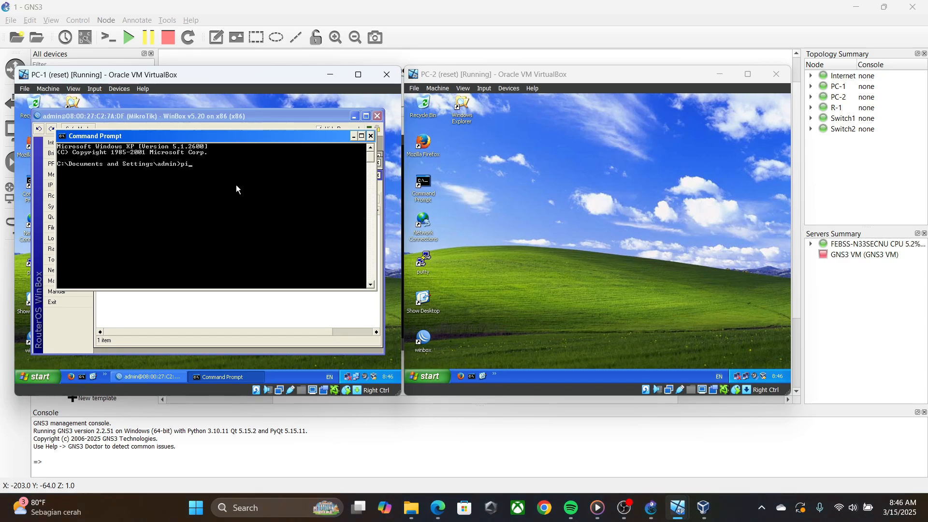
{"action": "type", "text": "ping "}
{"action": "type", "text": "doodl"}
{"action": "key", "text": "Return"}
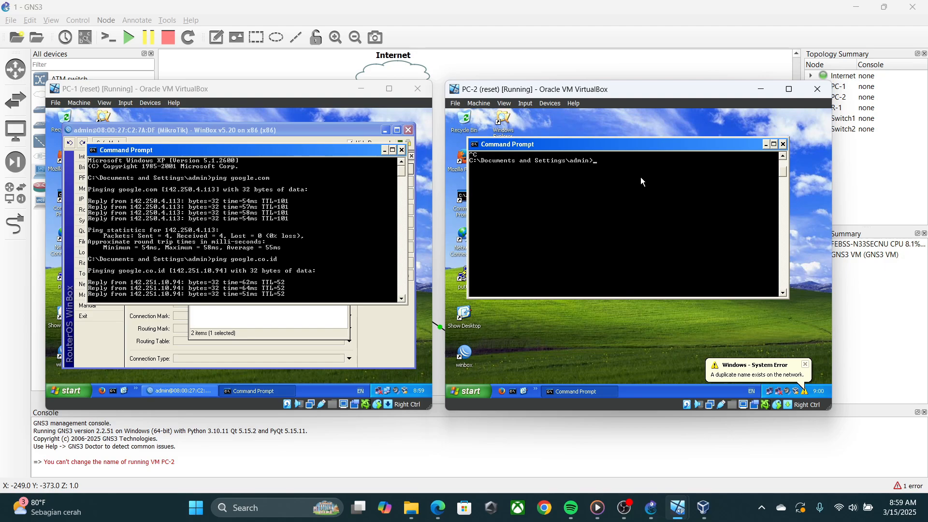
From PC-2's Command Prompt, ping the gateway 192.168.1.254 and google.co.id.
{"action": "type", "text": "ping 192.168.1.254"}
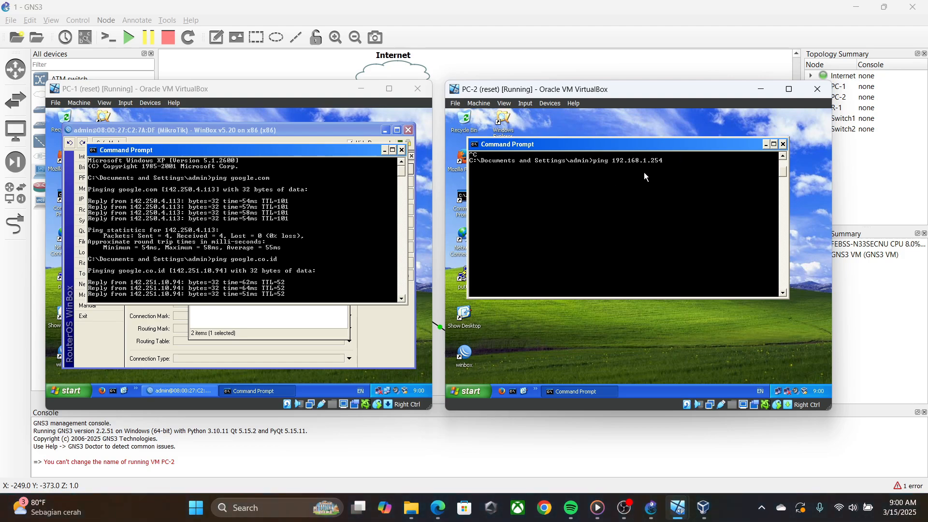
{"action": "key", "text": "Return"}
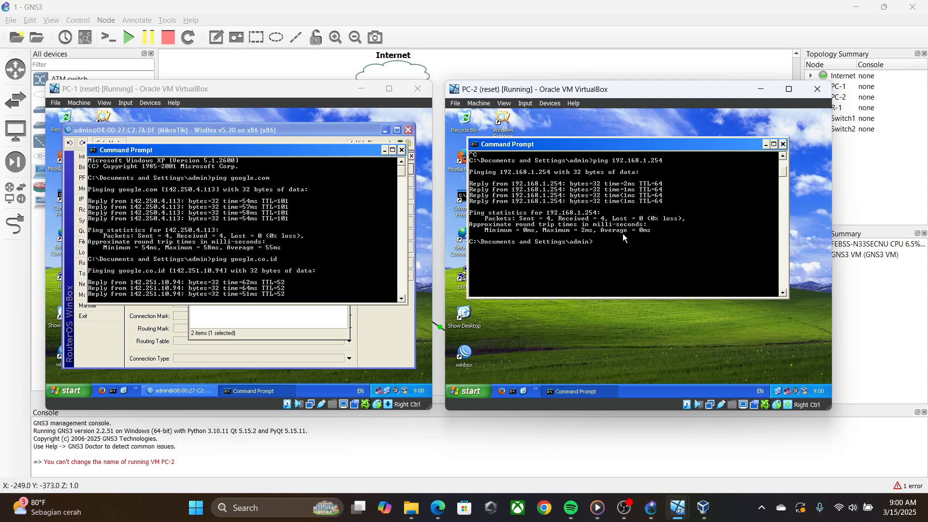
{"action": "key", "text": "Up"}
{"action": "key", "text": "BackSpace"}
{"action": "key", "text": "BackSpace"}
{"action": "key", "text": "BackSpace"}
{"action": "key", "text": "BackSpace"}
{"action": "key", "text": "BackSpace"}
{"action": "key", "text": "BackSpace"}
{"action": "key", "text": "BackSpace"}
{"action": "key", "text": "BackSpace"}
{"action": "key", "text": "BackSpace"}
{"action": "key", "text": "BackSpace"}
{"action": "type", "text": "google.co.id"}
{"action": "key", "text": "Return"}
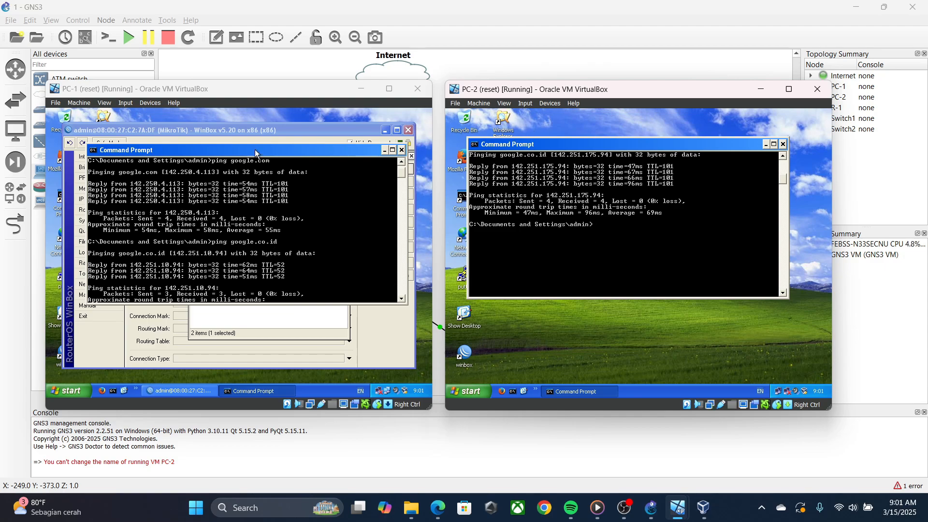
Start a new firewall filter rule in WinBox on PC-1, using the forward chain.
{"action": "left_click", "coordinate": [291, 129]}
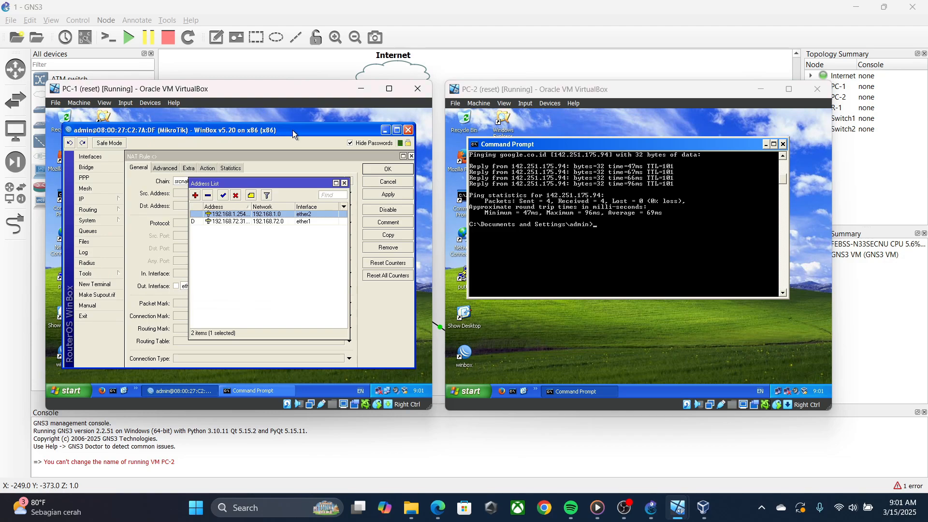
{"action": "mouse_move", "coordinate": [291, 130]}
{"action": "left_mouse_down"}
{"action": "mouse_move", "coordinate": [282, 121]}
{"action": "mouse_move", "coordinate": [289, 126]}
{"action": "left_mouse_up"}
{"action": "left_click", "coordinate": [251, 275]}
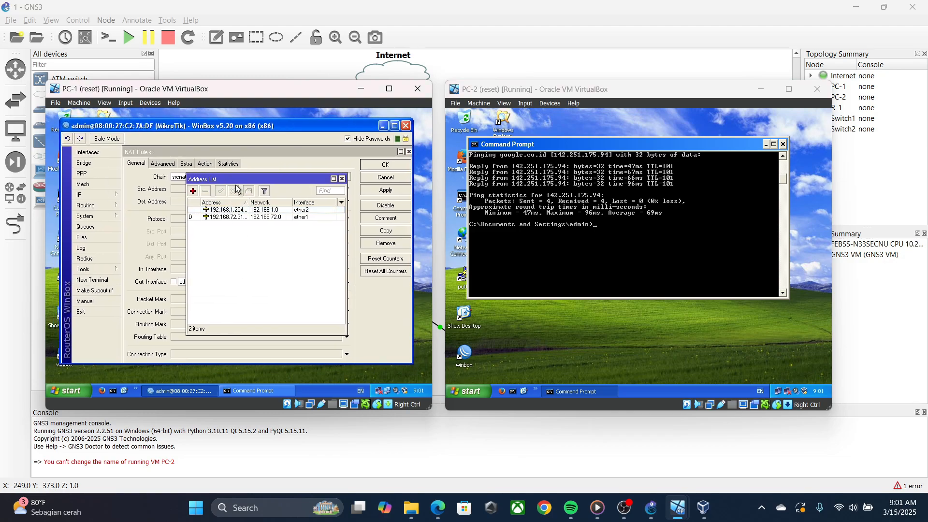
{"action": "left_click", "coordinate": [103, 195]}
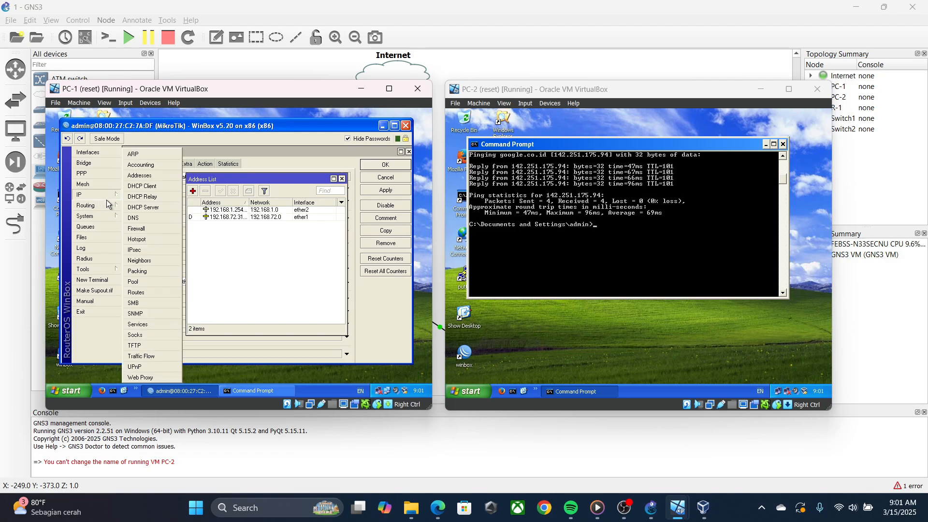
{"action": "left_click", "coordinate": [145, 231]}
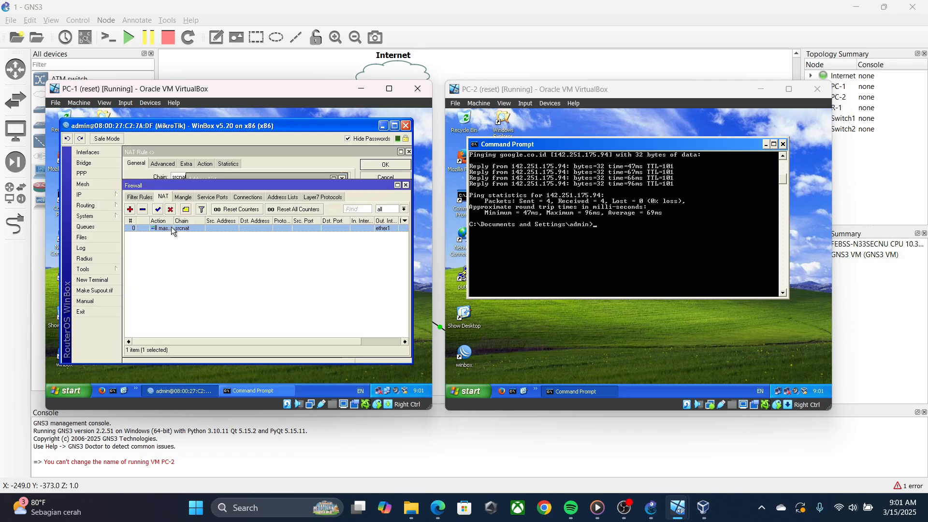
{"action": "left_click", "coordinate": [141, 198]}
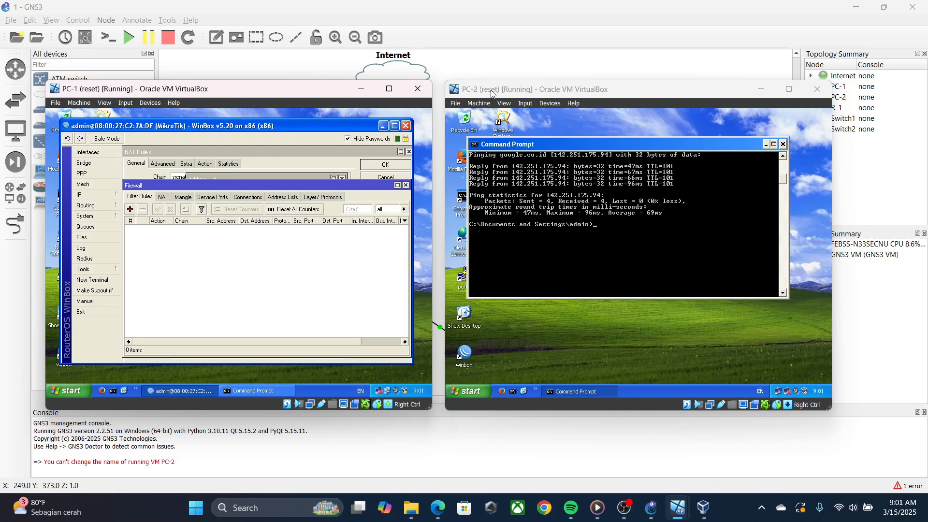
{"action": "left_click_drag", "start_coordinate": [492, 93], "coordinate": [491, 92]}
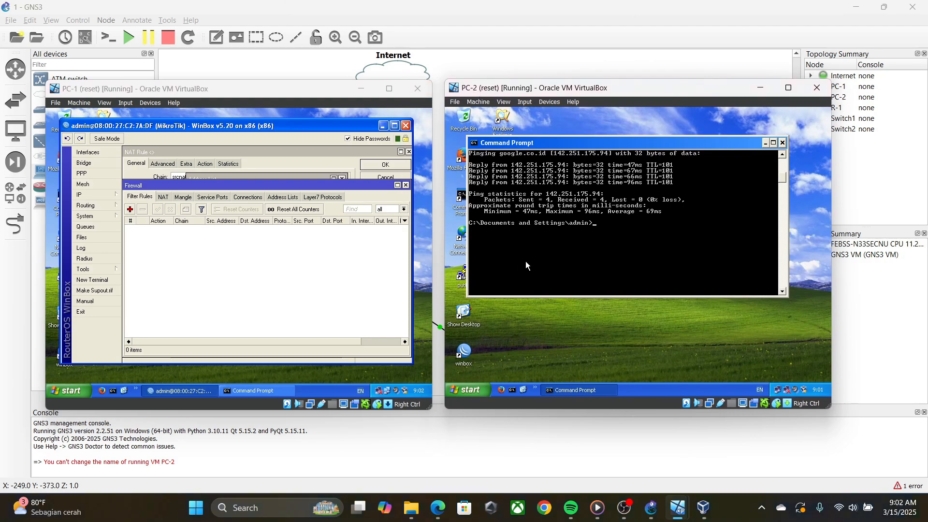
{"action": "left_click", "coordinate": [131, 211]}
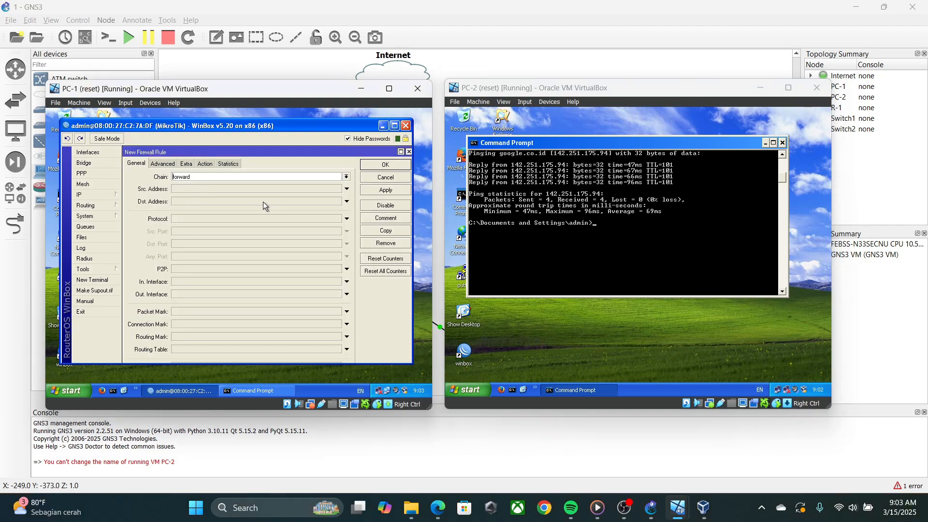
{"action": "left_click", "coordinate": [347, 177]}
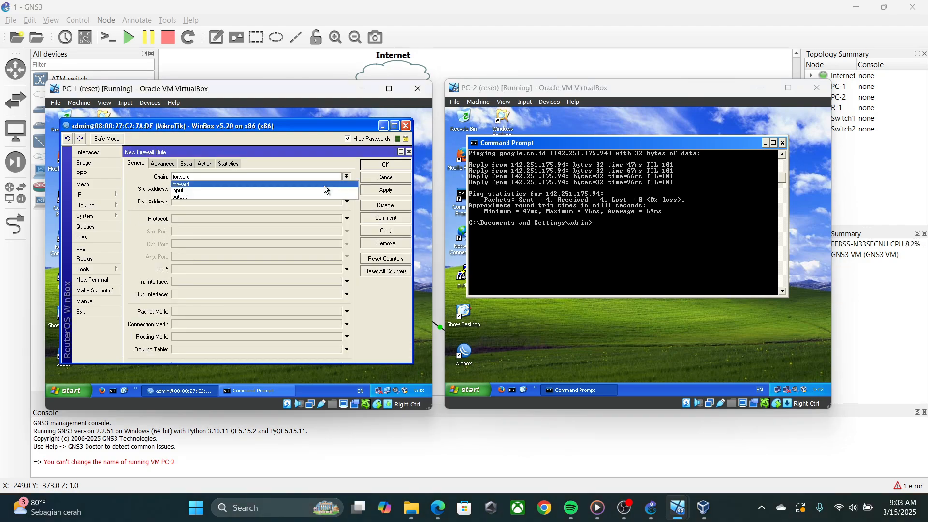
{"action": "left_click", "coordinate": [188, 188]}
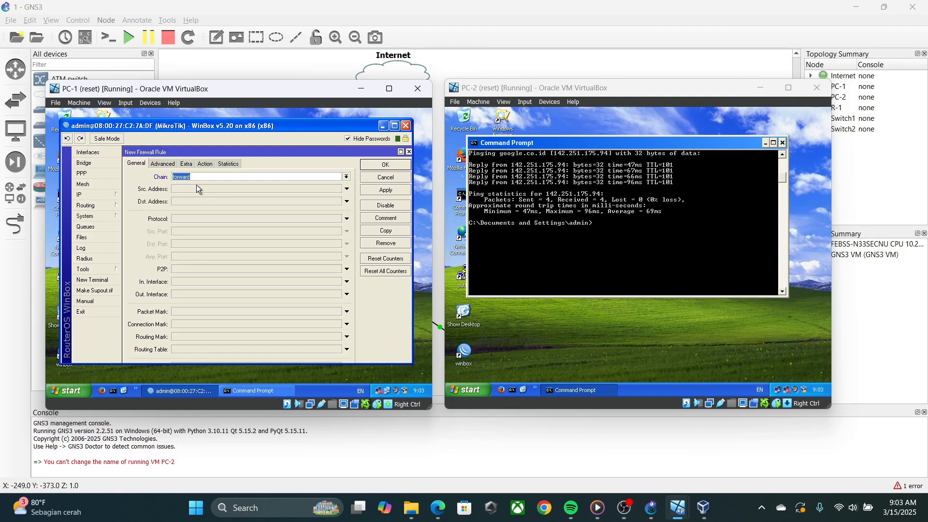
Set the new filter rule's source address to 192.168.1.2.
{"action": "left_click", "coordinate": [347, 188]}
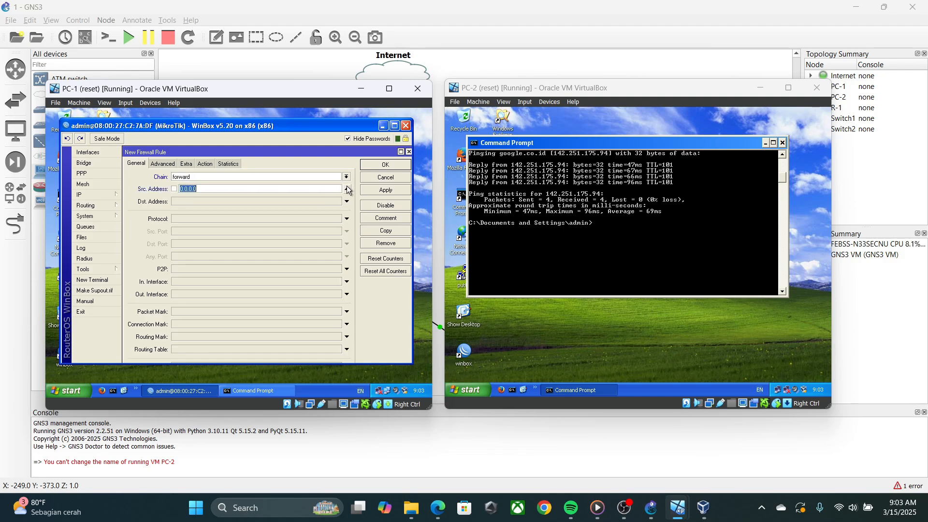
{"action": "left_click", "coordinate": [313, 189]}
{"action": "key", "text": "BackSpace"}
{"action": "key", "text": "BackSpace"}
{"action": "key", "text": "BackSpace"}
{"action": "key", "text": "BackSpace"}
{"action": "key", "text": "BackSpace"}
{"action": "key", "text": "BackSpace"}
{"action": "key", "text": "BackSpace"}
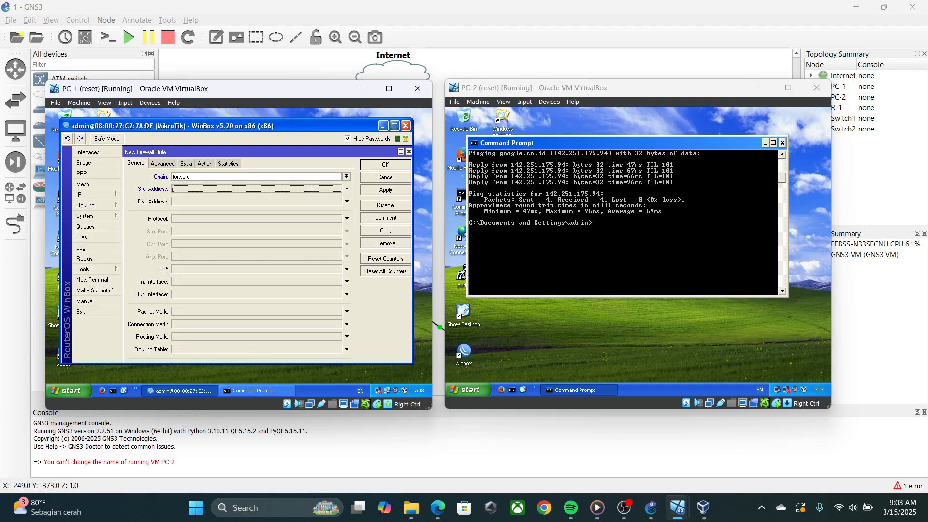
{"action": "type", "text": "9112"}
{"action": "key", "text": "BackSpace"}
{"action": "key", "text": "BackSpace"}
{"action": "key", "text": "BackSpace"}
{"action": "type", "text": "192.168"}
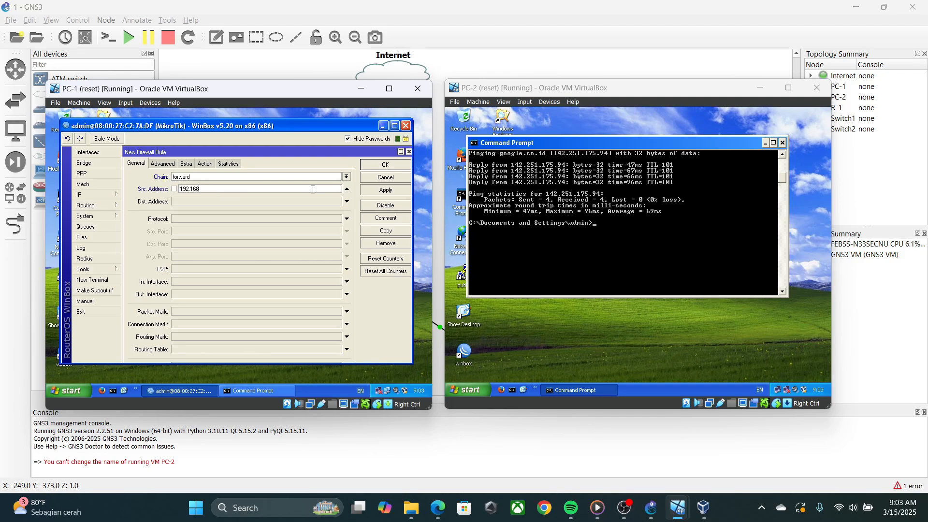
{"action": "type", "text": ".1.2"}
Set the filter rule's protocol to 6 (tcp) and its destination ports to 80,443.
{"action": "left_click", "coordinate": [346, 219]}
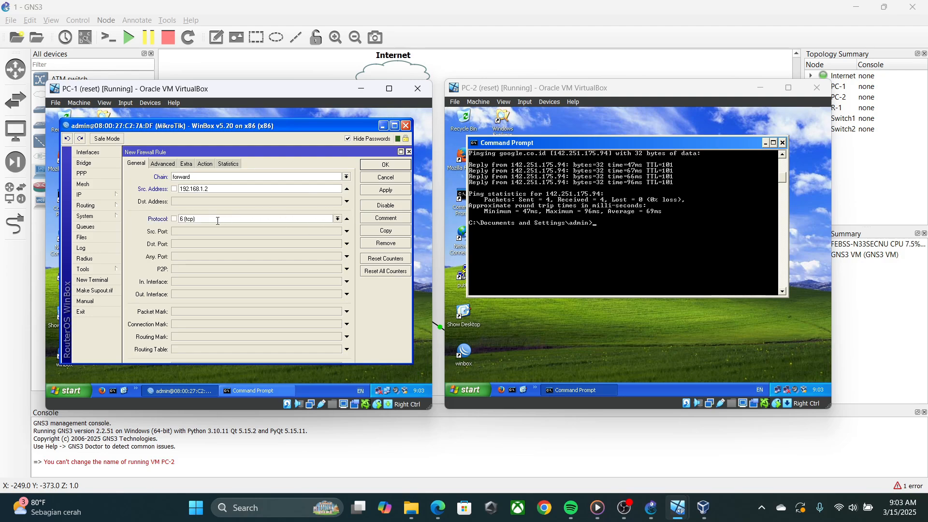
{"action": "left_click", "coordinate": [279, 245]}
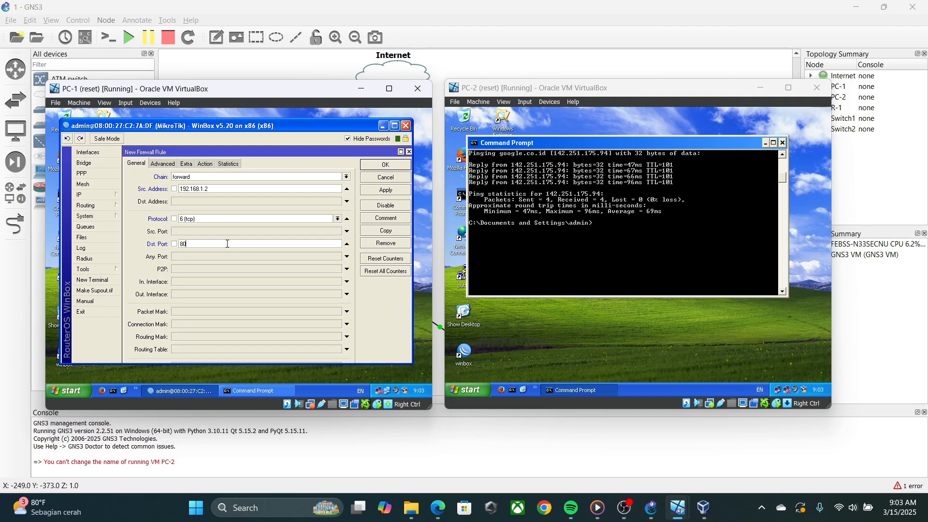
{"action": "type", "text": "80,433"}
{"action": "key", "text": "BackSpace"}
{"action": "key", "text": "BackSpace"}
{"action": "type", "text": "43"}
Set the filter rule's action to drop and save the rule.
{"action": "left_click", "coordinate": [206, 164]}
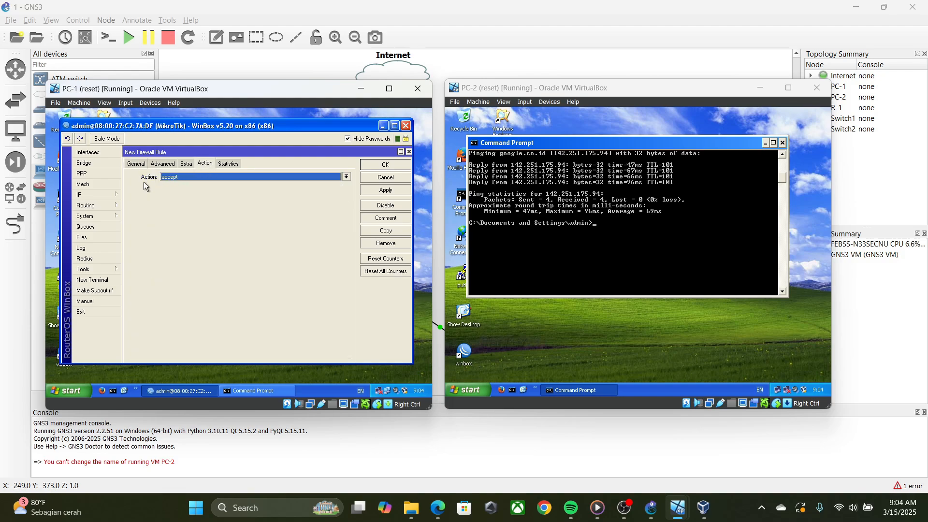
{"action": "left_click", "coordinate": [192, 177]}
{"action": "left_click", "coordinate": [179, 203]}
{"action": "left_click", "coordinate": [386, 165]}
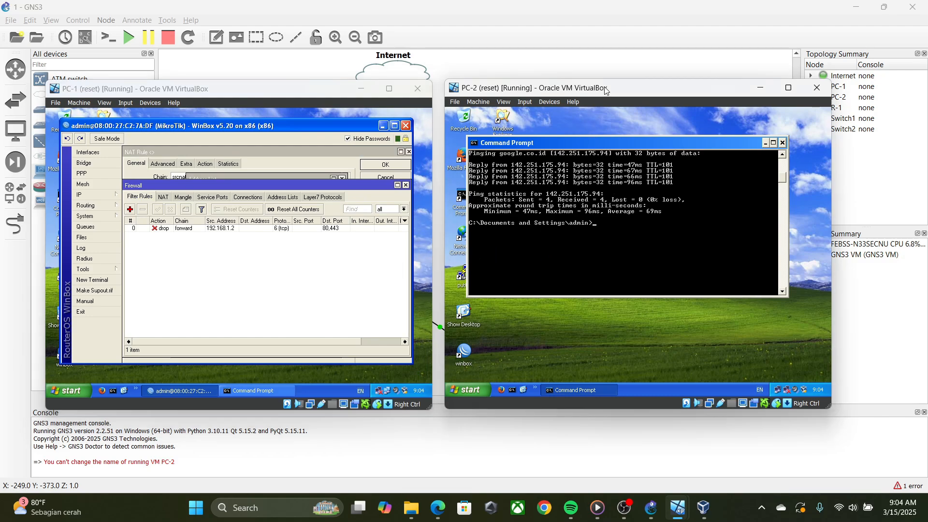
Close PC-2's Command Prompt, load google.co.id in Firefox to test the block, and check the filter rule's packet counter in WinBox.
{"action": "left_click", "coordinate": [617, 242]}
{"action": "left_click", "coordinate": [782, 142]}
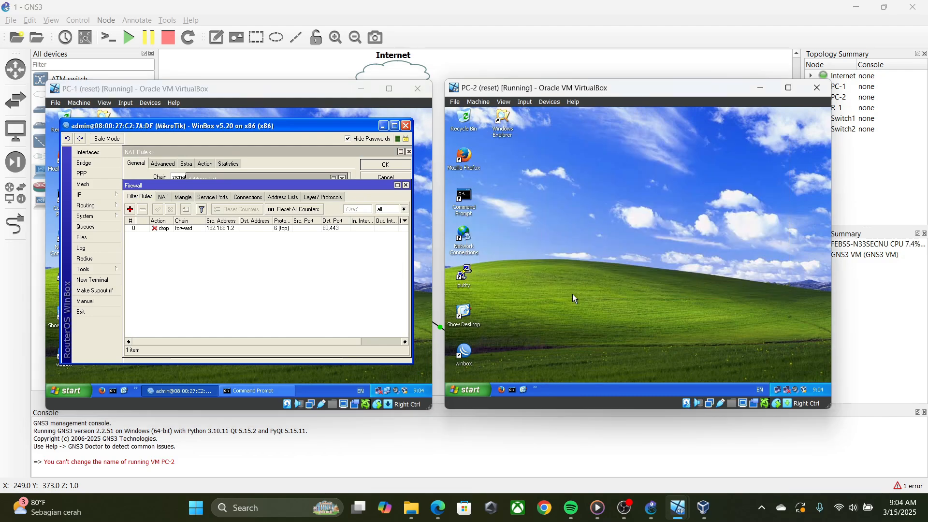
{"action": "left_click", "coordinate": [500, 389]}
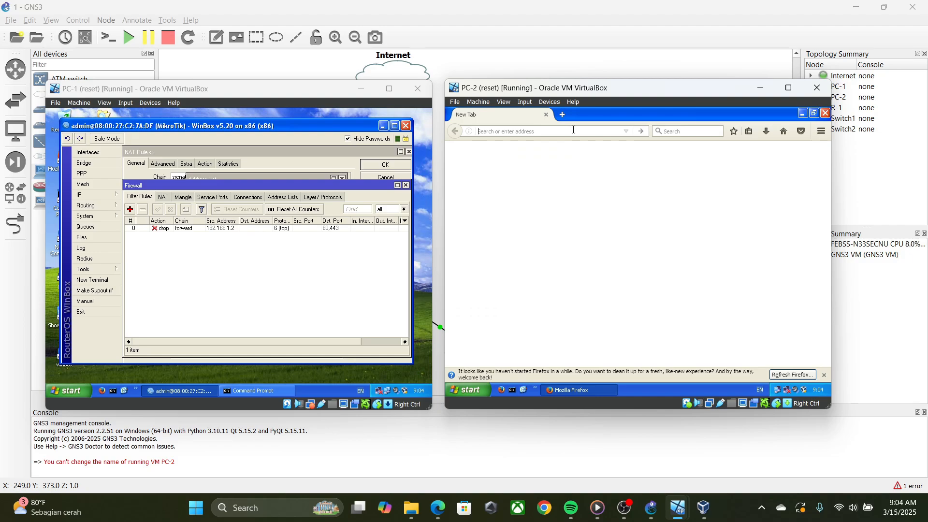
{"action": "type", "text": "googl"}
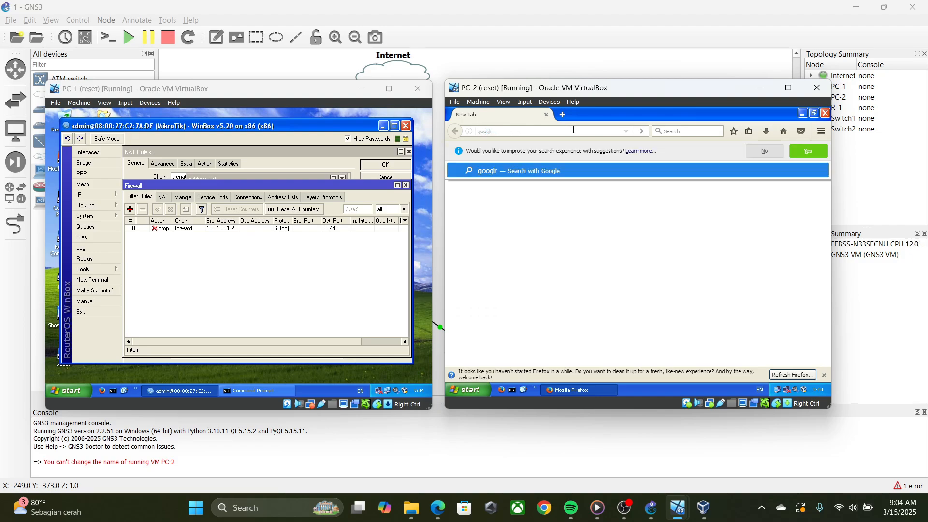
{"action": "type", "text": "e"}
{"action": "key", "text": "Return"}
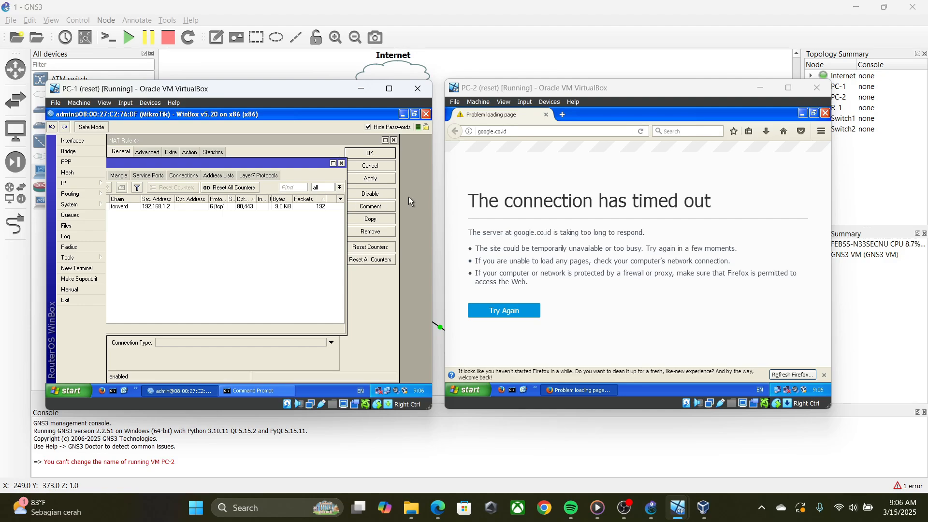
{"action": "mouse_move", "coordinate": [183, 161]}
{"action": "left_mouse_down"}
{"action": "mouse_move", "coordinate": [208, 160]}
{"action": "mouse_move", "coordinate": [187, 148]}
{"action": "left_mouse_up"}
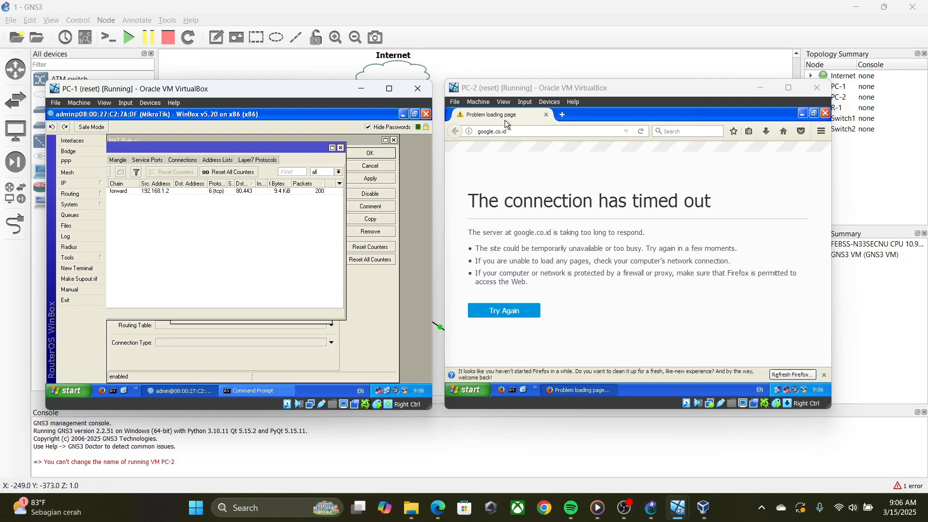
Load google.co.id in PC-1's Firefox to test its web access, and minimize the browser to return to WinBox.
{"action": "left_click", "coordinate": [515, 160]}
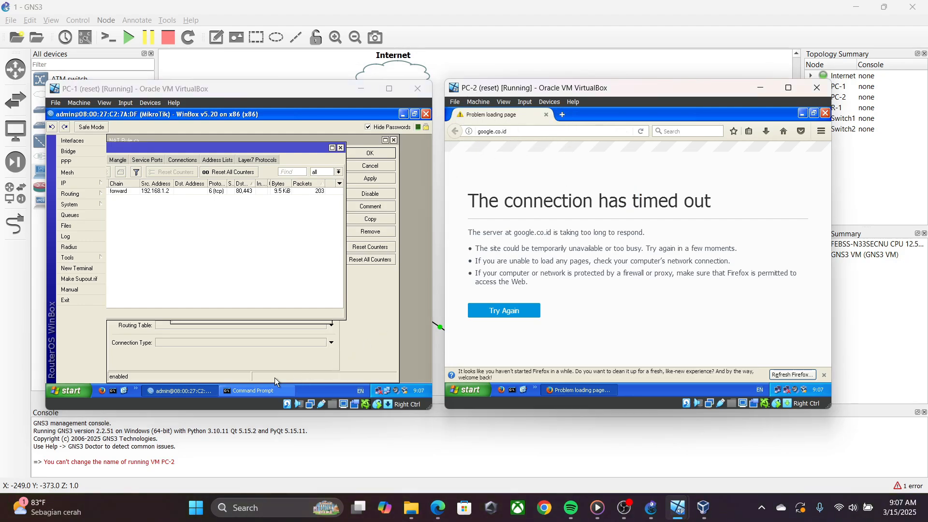
{"action": "left_click", "coordinate": [144, 350]}
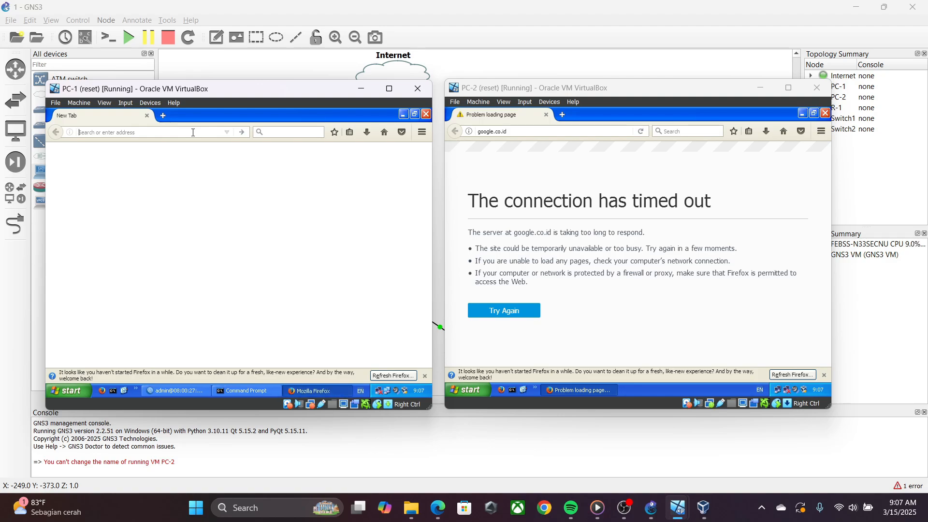
{"action": "type", "text": "googlr"}
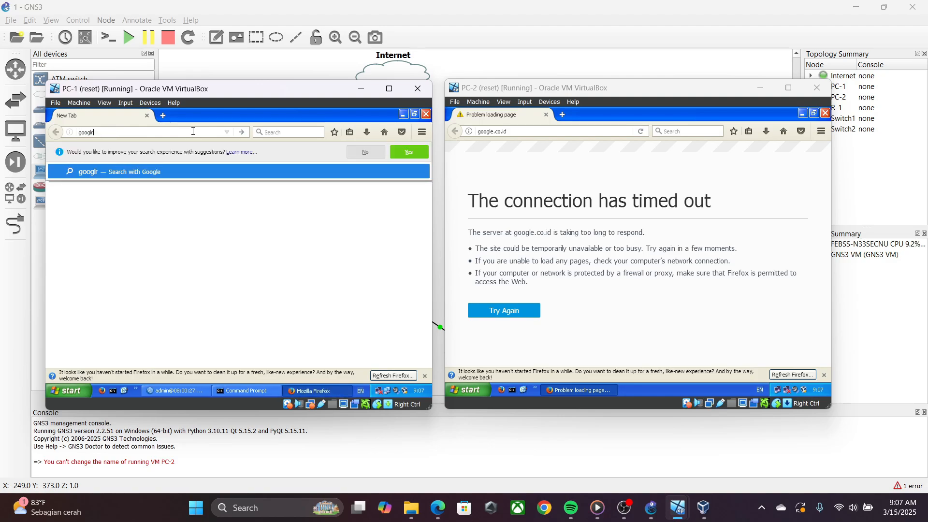
{"action": "key", "text": "BackSpace"}
{"action": "type", "text": "e.co.id/"}
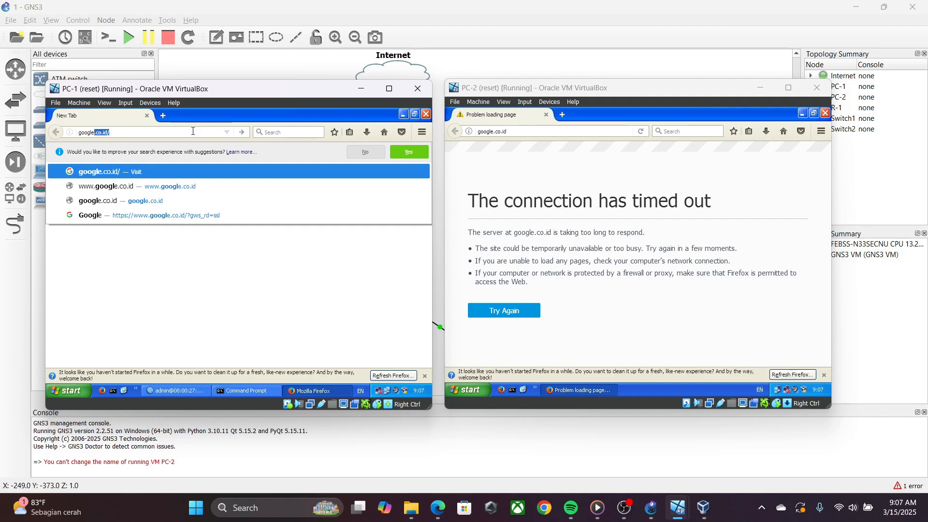
{"action": "key", "text": "Return"}
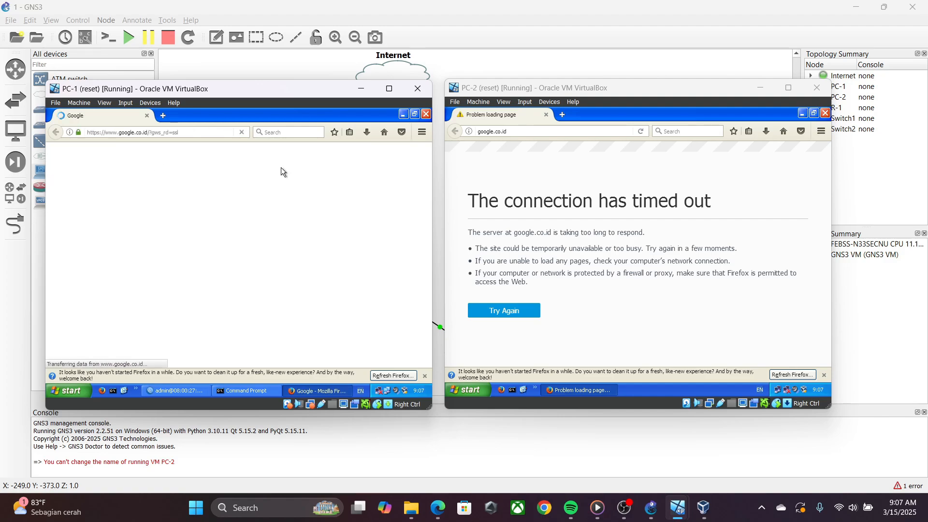
{"action": "left_click", "coordinate": [403, 115]}
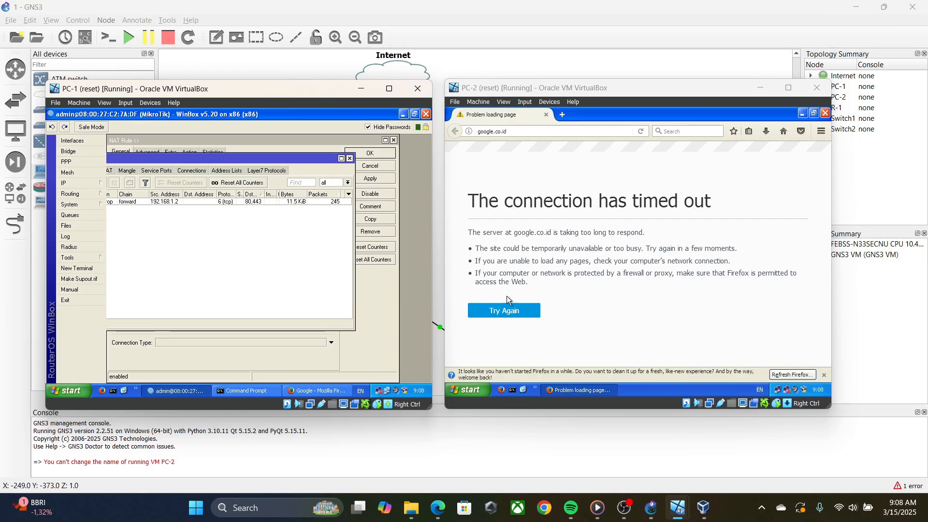
Open a Command Prompt on PC-2 and ping google.co.id.
{"action": "left_click", "coordinate": [513, 390]}
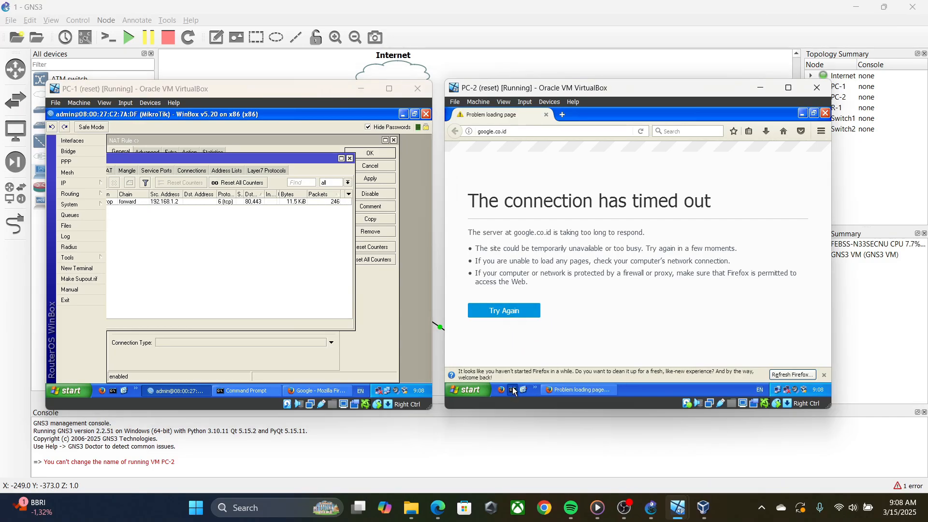
{"action": "left_click_drag", "start_coordinate": [648, 172], "coordinate": [630, 162]}
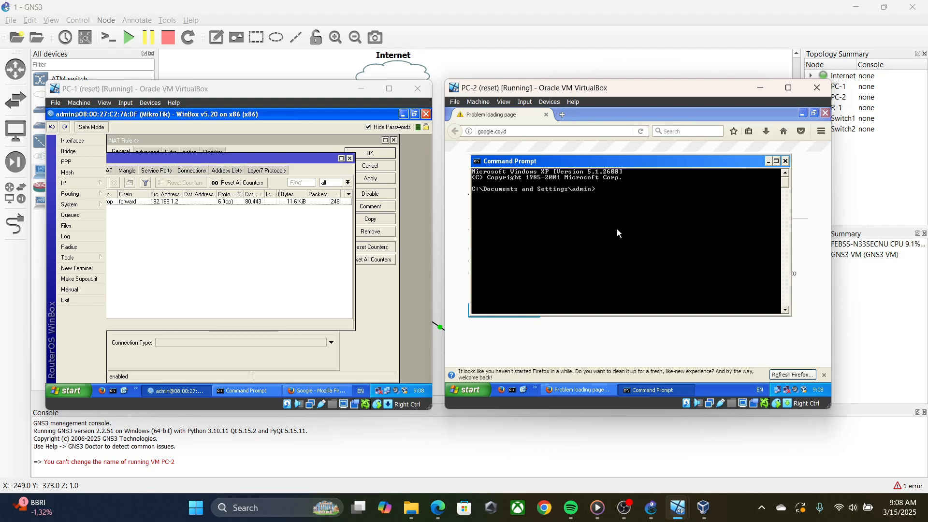
{"action": "type", "text": "ping google"}
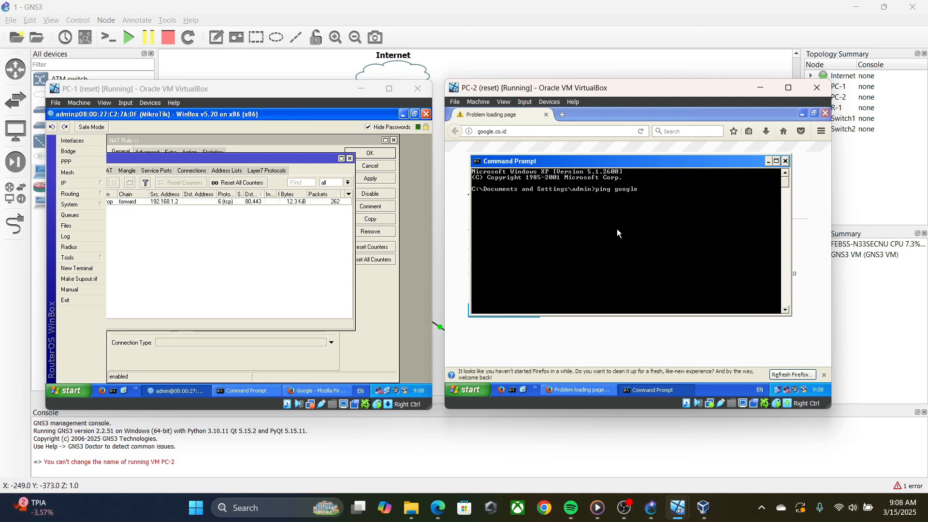
{"action": "type", "text": ".co.id"}
{"action": "key", "text": "Return"}
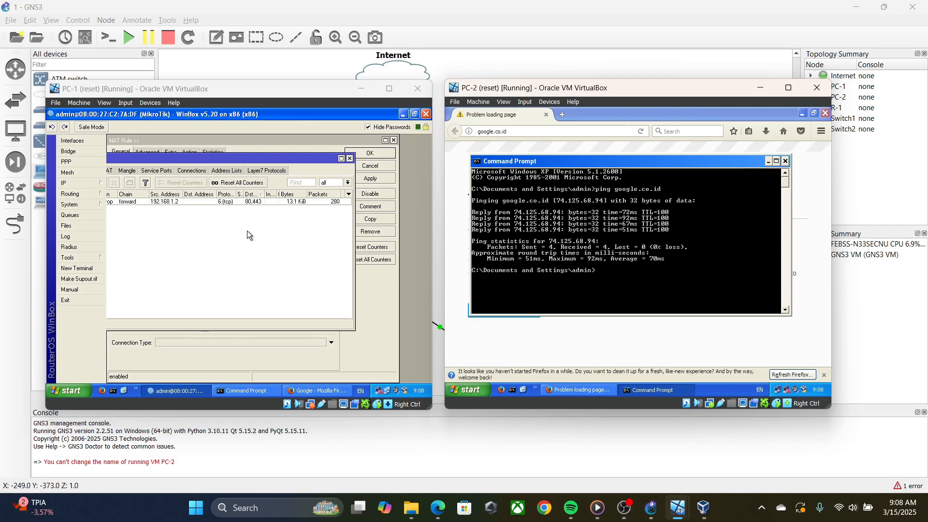
Clear the protocol condition from the forward drop rule for 192.168.1.2 in WinBox and save the rule.
{"action": "left_click_drag", "start_coordinate": [310, 161], "coordinate": [362, 166]}
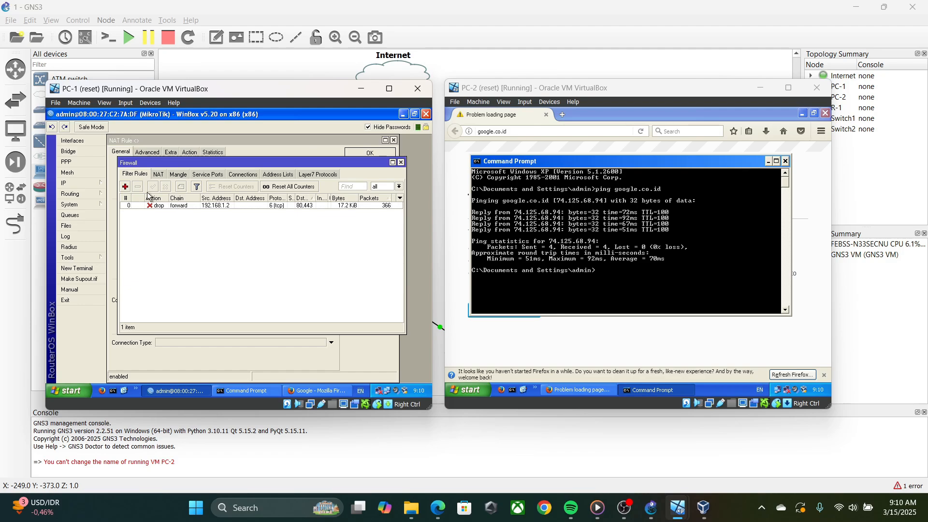
{"action": "double_click", "coordinate": [257, 205]}
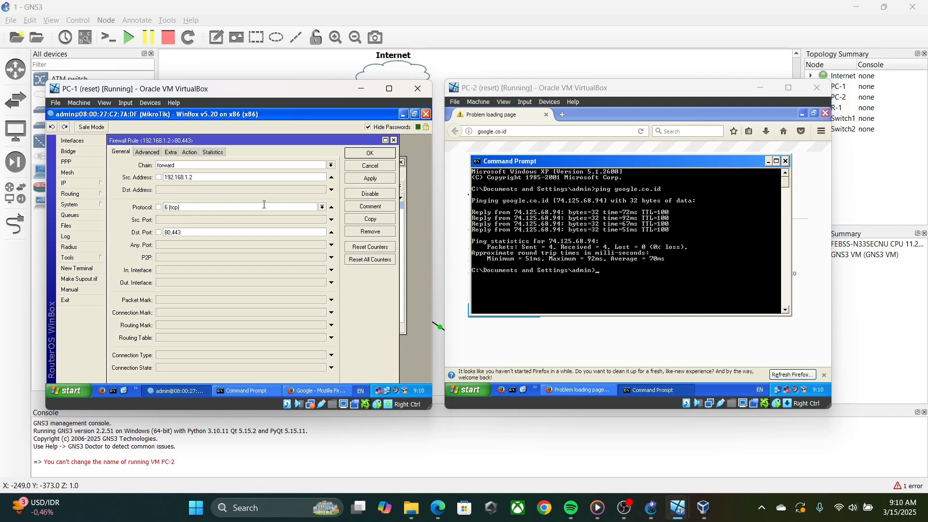
{"action": "left_click", "coordinate": [322, 208]}
{"action": "left_click", "coordinate": [322, 209]}
{"action": "left_click", "coordinate": [331, 207]}
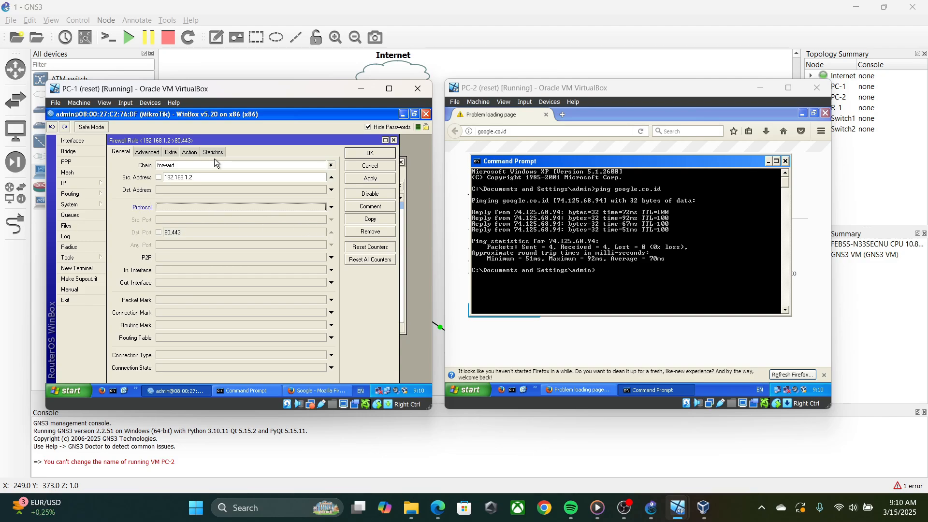
{"action": "left_click", "coordinate": [194, 151]}
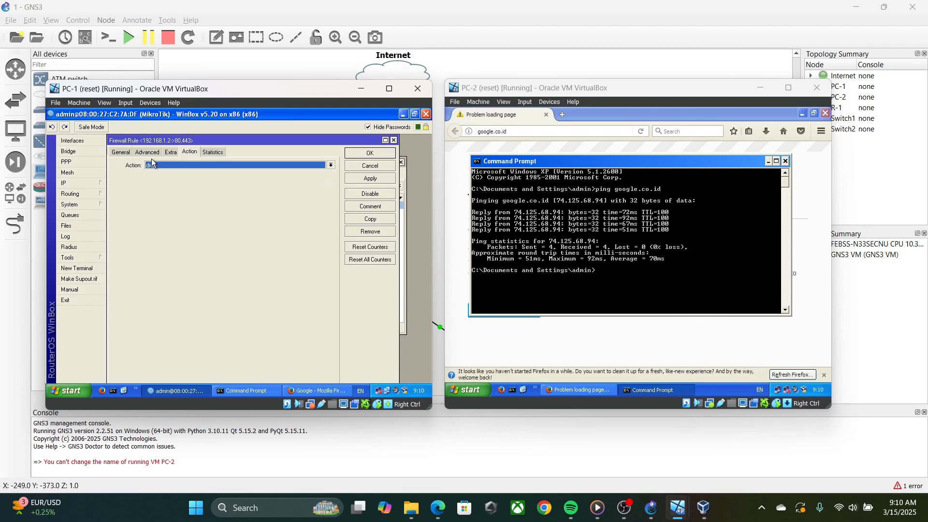
{"action": "left_click", "coordinate": [115, 152]}
{"action": "left_click", "coordinate": [190, 151]}
{"action": "left_click", "coordinate": [374, 154]}
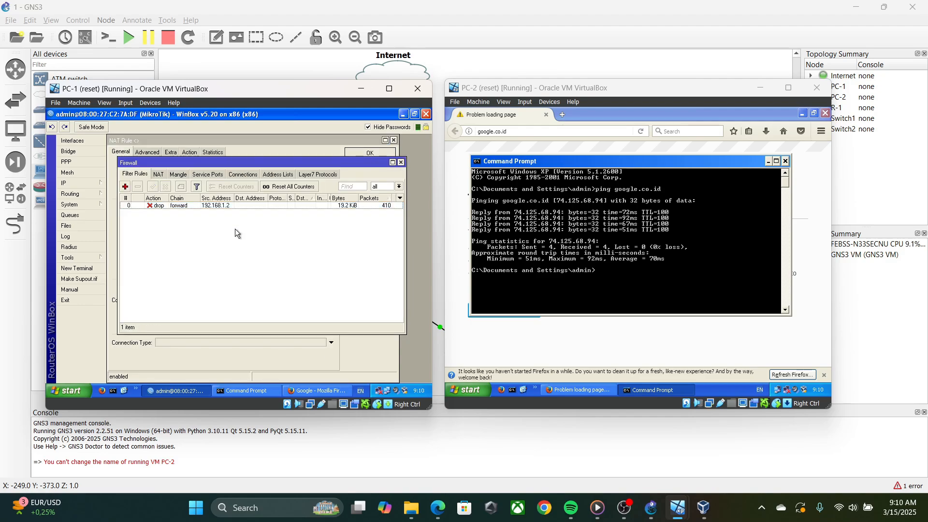
Ping google.co.id again from PC-2's Command Prompt and reload google.co.id in its Firefox.
{"action": "left_click", "coordinate": [611, 270]}
{"action": "key", "text": "Up"}
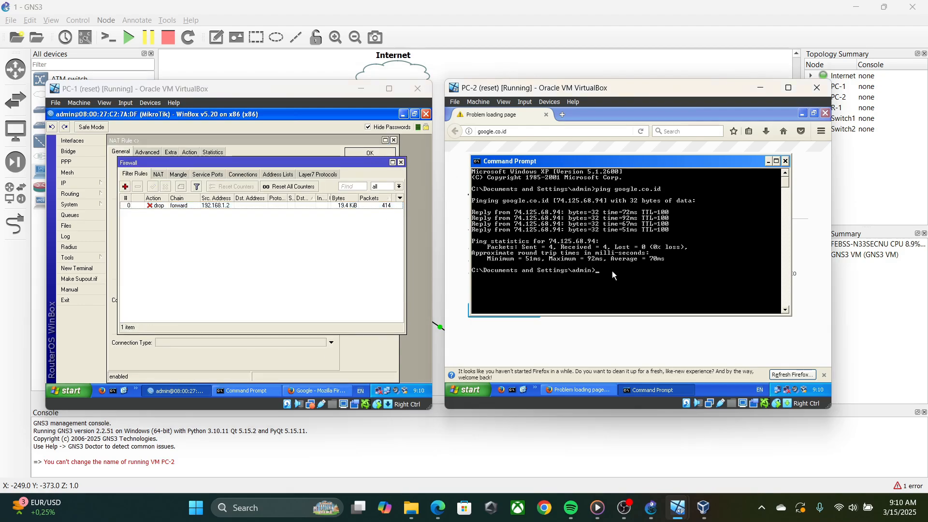
{"action": "key", "text": "Return"}
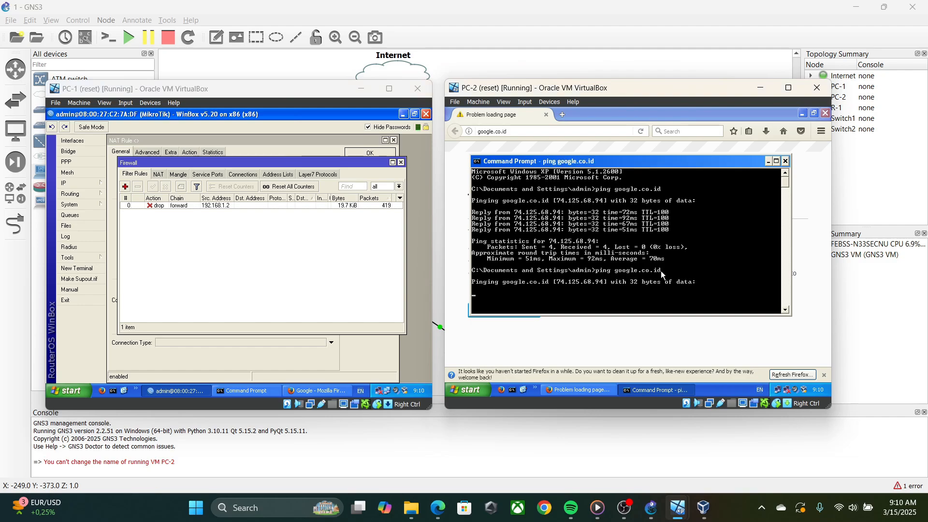
{"action": "scroll", "coordinate": [608, 256], "scroll_direction": "down", "scroll_amount": 3}
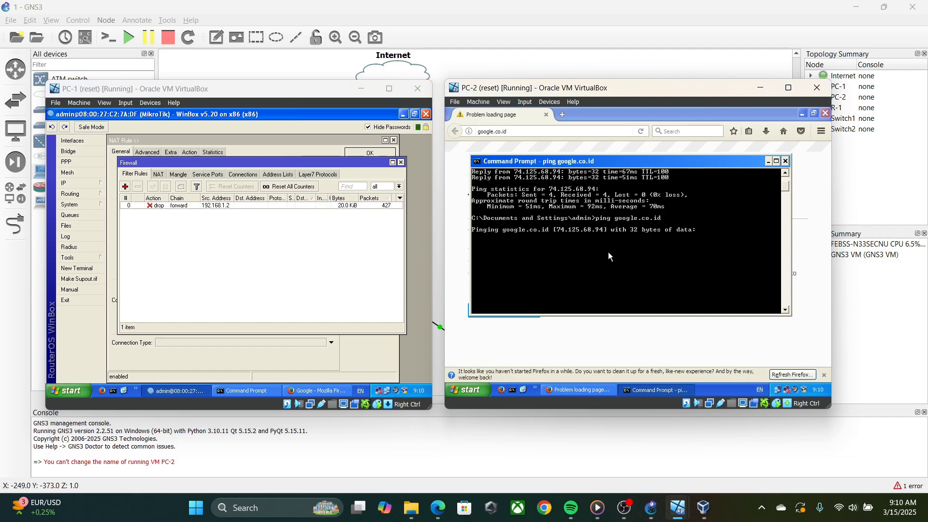
{"action": "left_click", "coordinate": [602, 132]}
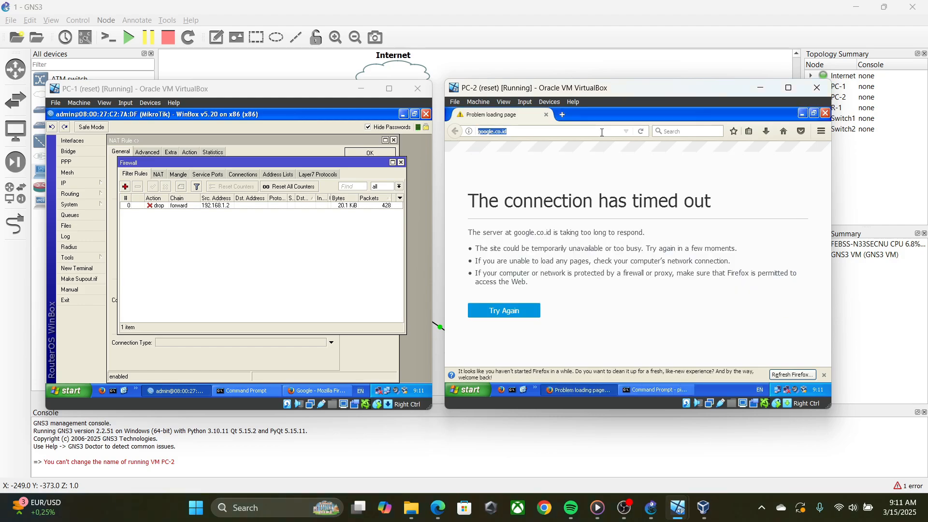
{"action": "key", "text": "Return"}
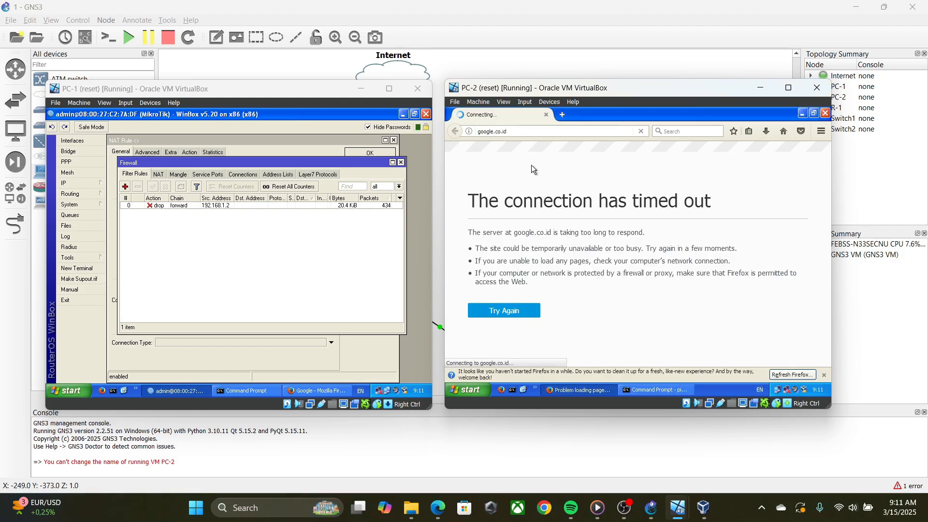
{"action": "left_click", "coordinate": [282, 157]}
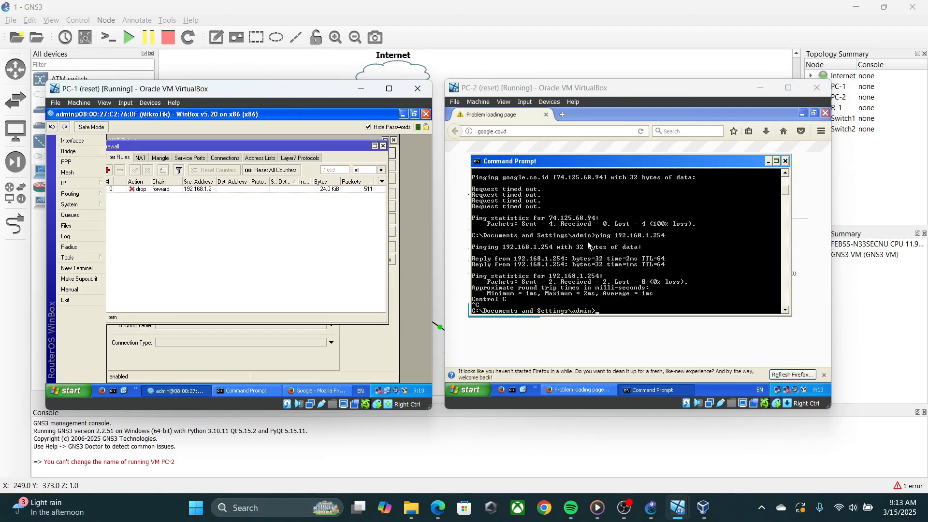
Ping the router at 192.168.1.254 from PC-2's Command Prompt.
{"action": "scroll", "coordinate": [629, 250], "scroll_direction": "down", "scroll_amount": 2}
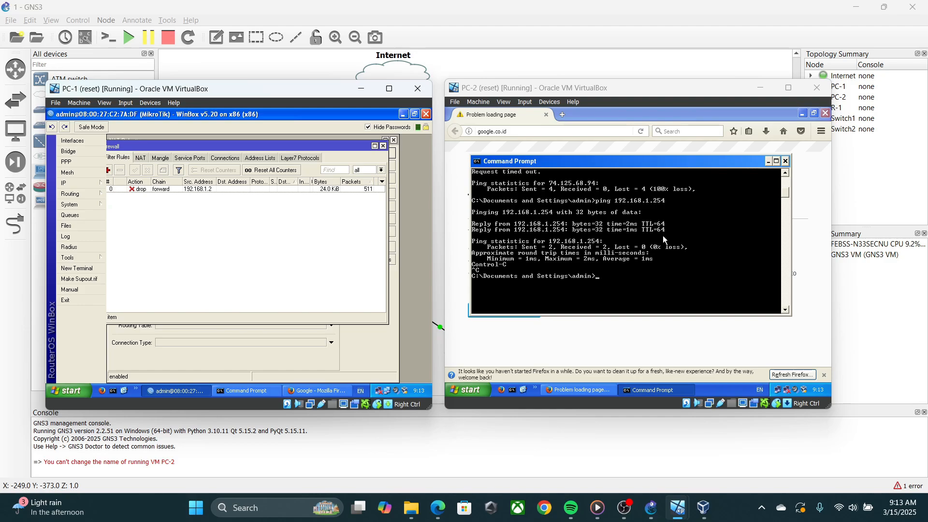
{"action": "left_click", "coordinate": [610, 274]}
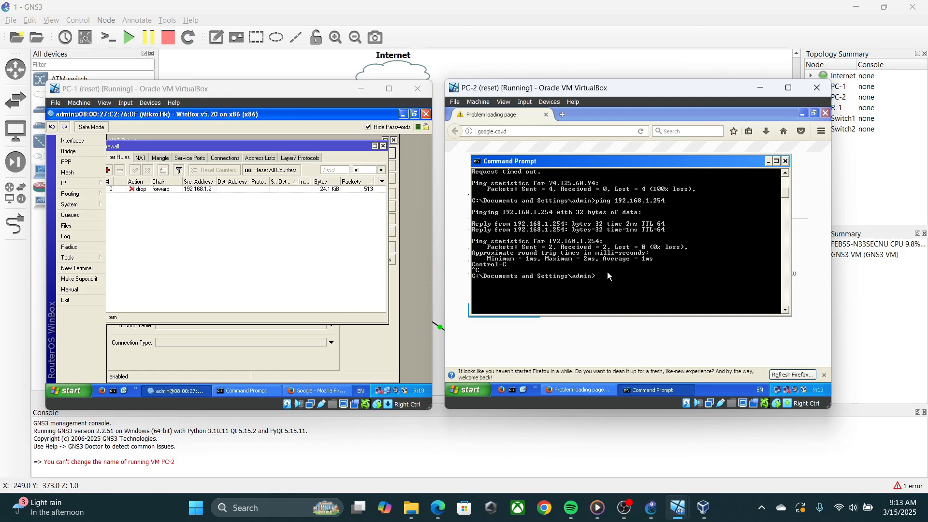
{"action": "scroll", "coordinate": [607, 272], "scroll_direction": "down", "scroll_amount": 2}
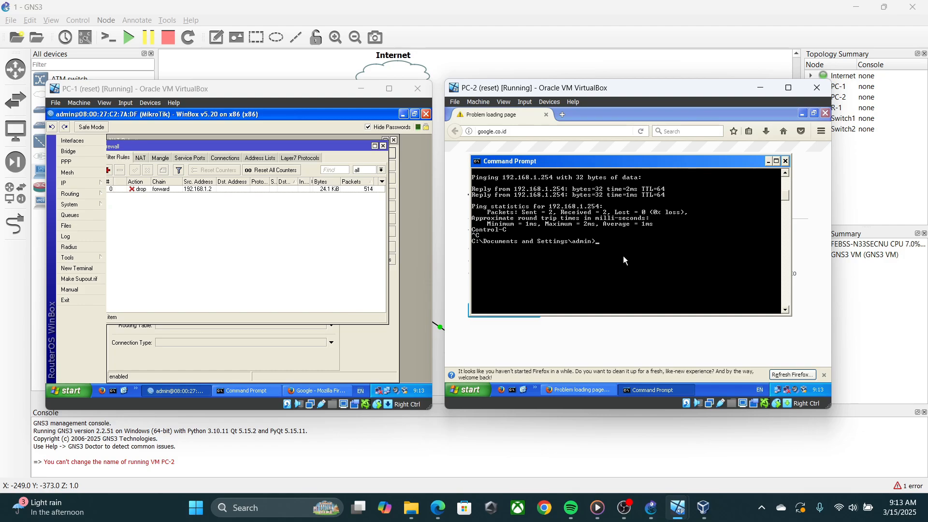
{"action": "type", "text": "ping 192.168.1.254"}
{"action": "key", "text": "Return"}
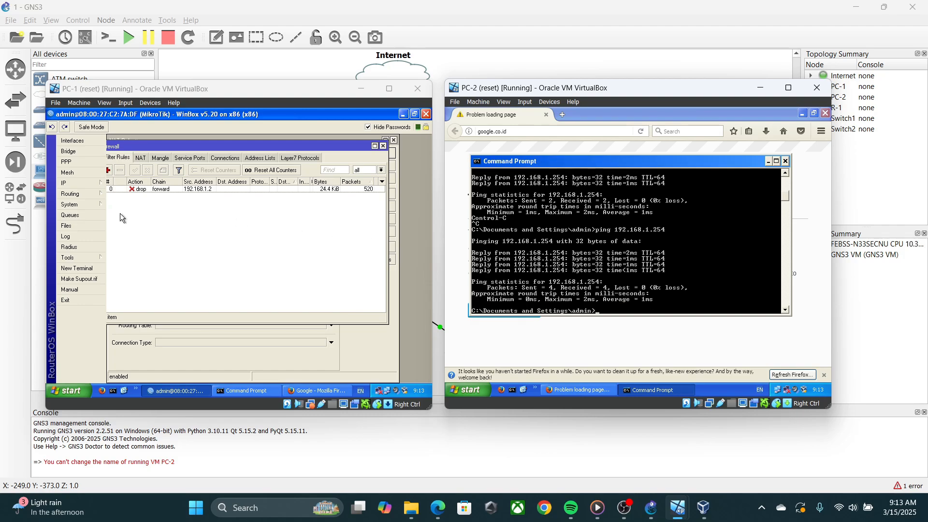
Add a new firewall filter rule with chain input and source address 192.168.1.2.
{"action": "left_click_drag", "start_coordinate": [190, 145], "coordinate": [215, 145]}
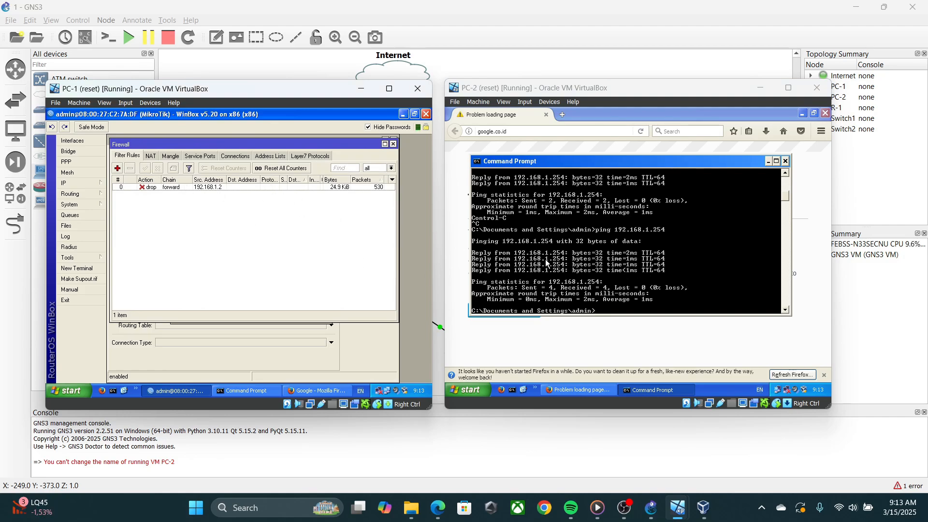
{"action": "scroll", "coordinate": [575, 267], "scroll_direction": "down", "scroll_amount": 2}
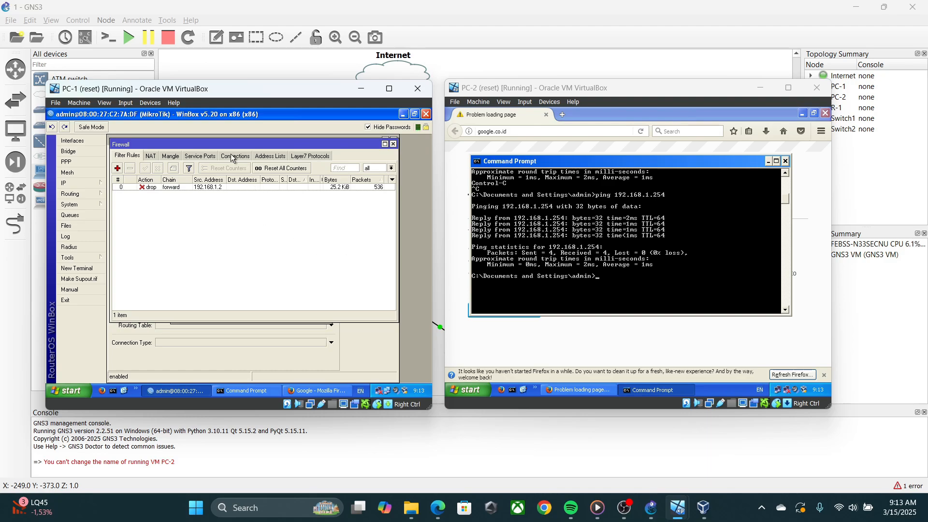
{"action": "left_click", "coordinate": [117, 167]}
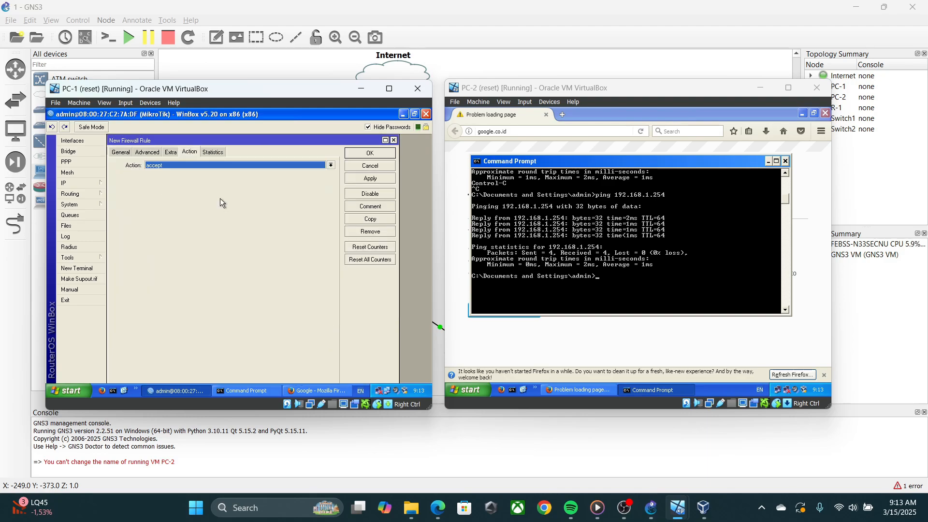
{"action": "left_click", "coordinate": [124, 152]}
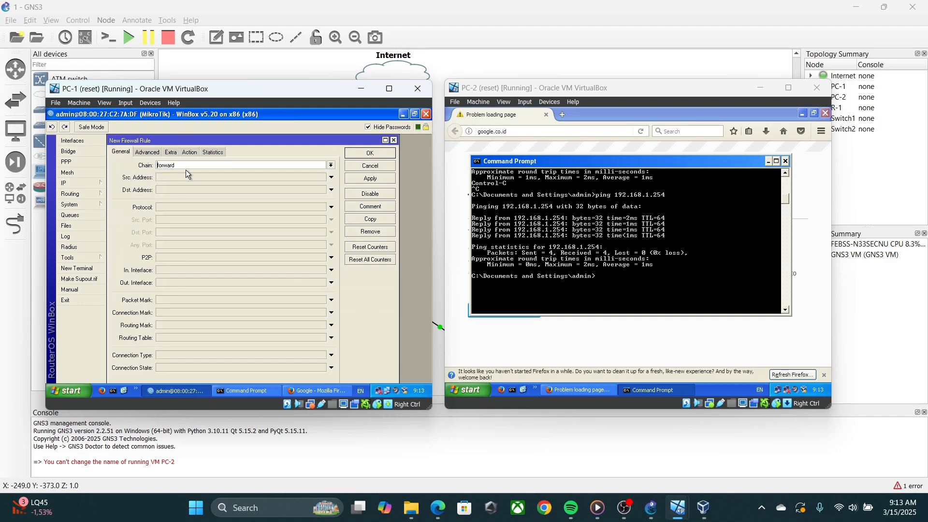
{"action": "left_click", "coordinate": [331, 164]}
{"action": "left_click", "coordinate": [306, 178]}
{"action": "left_click", "coordinate": [193, 177]}
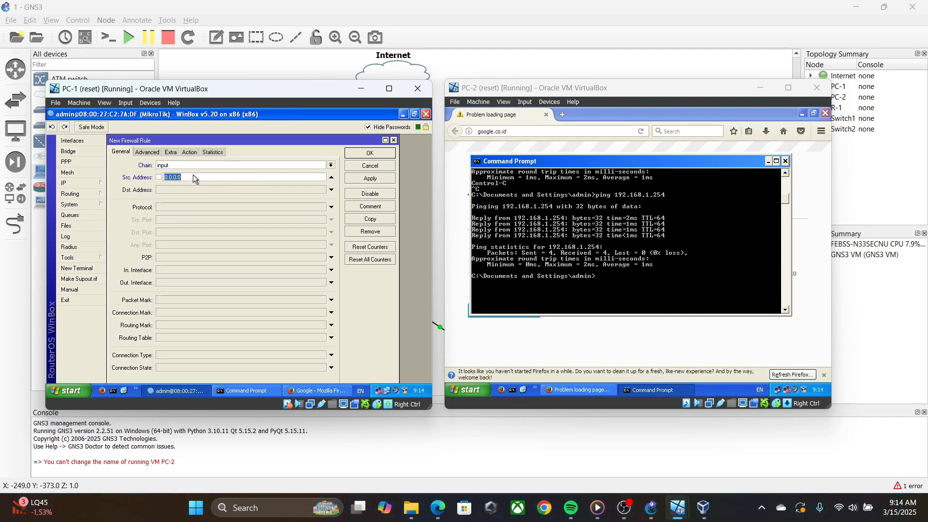
{"action": "type", "text": "192.168.1.2"}
Set the new input rule's protocol to icmp.
{"action": "left_click", "coordinate": [331, 206]}
{"action": "left_click", "coordinate": [331, 208]}
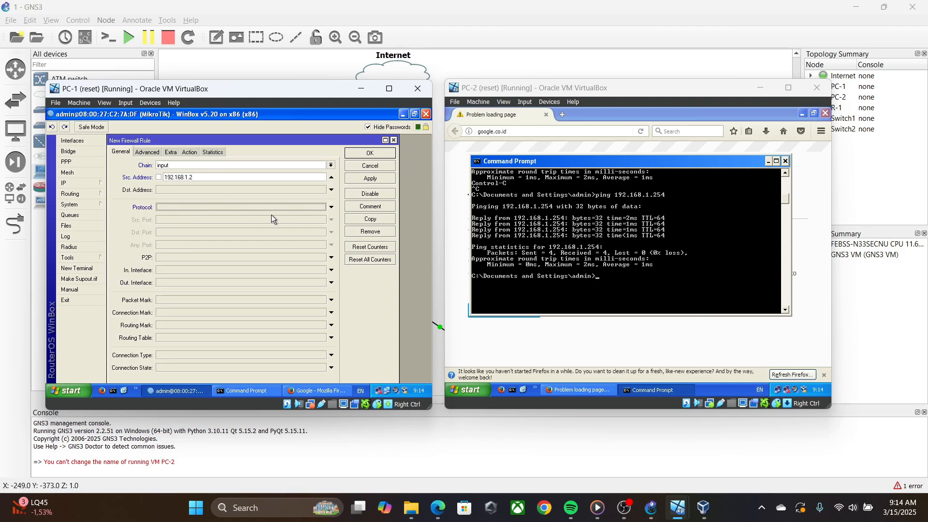
{"action": "left_click", "coordinate": [331, 208]}
{"action": "left_click", "coordinate": [320, 210]}
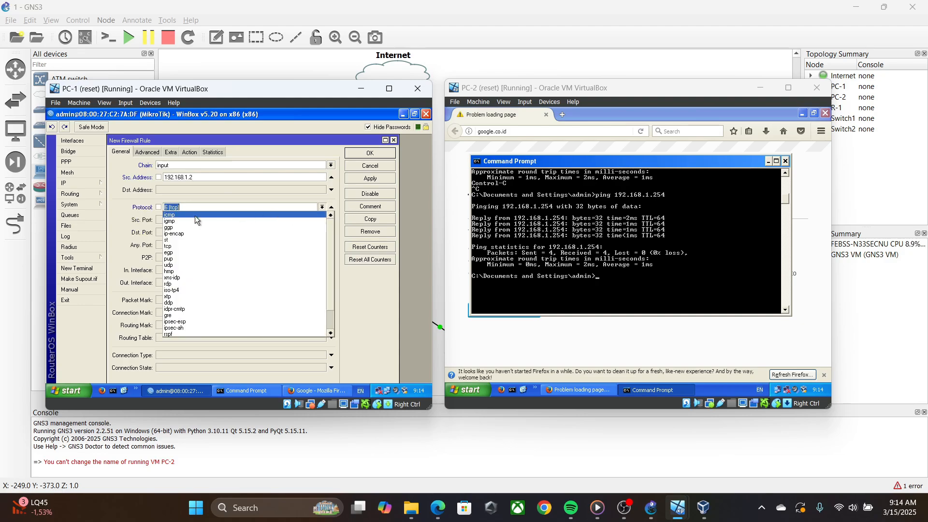
{"action": "left_click", "coordinate": [183, 213]}
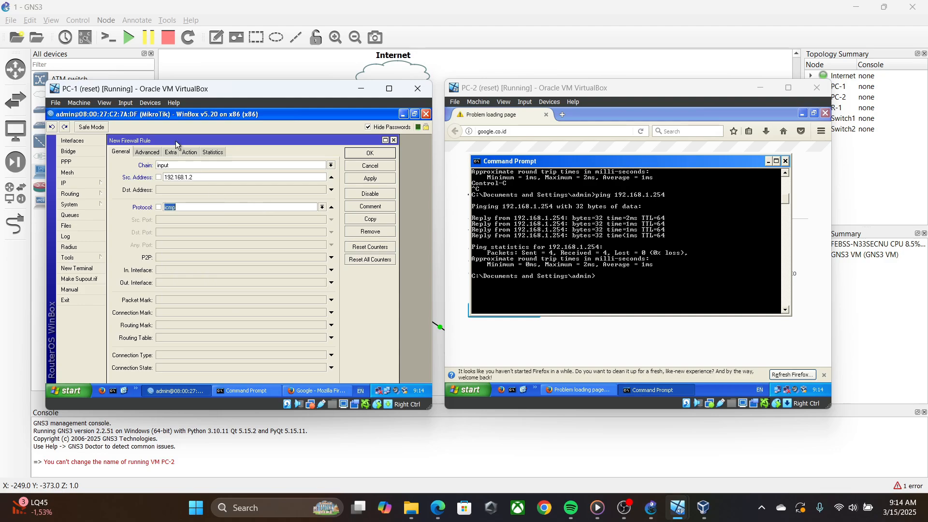
Set the input rule's action to drop and save the rule.
{"action": "left_click", "coordinate": [188, 152]}
{"action": "left_click", "coordinate": [187, 167]}
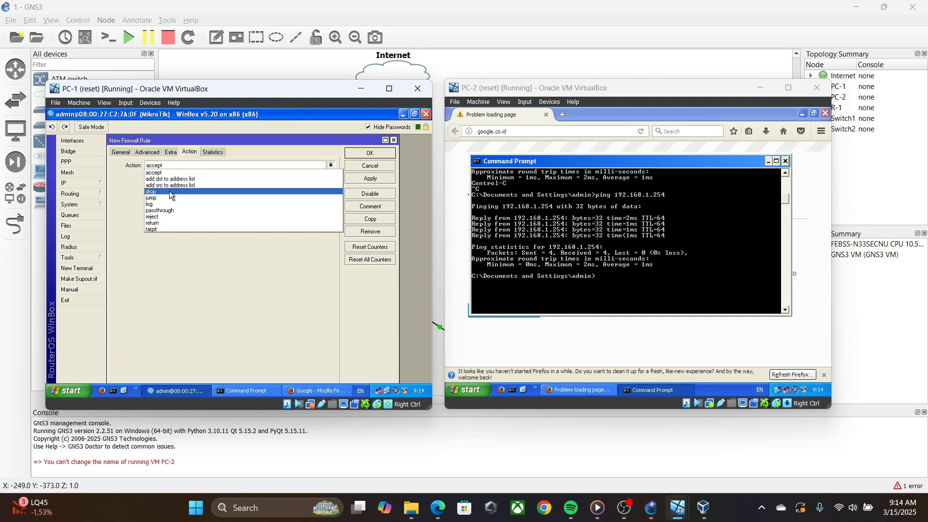
{"action": "left_click", "coordinate": [169, 189]}
{"action": "left_click", "coordinate": [370, 154]}
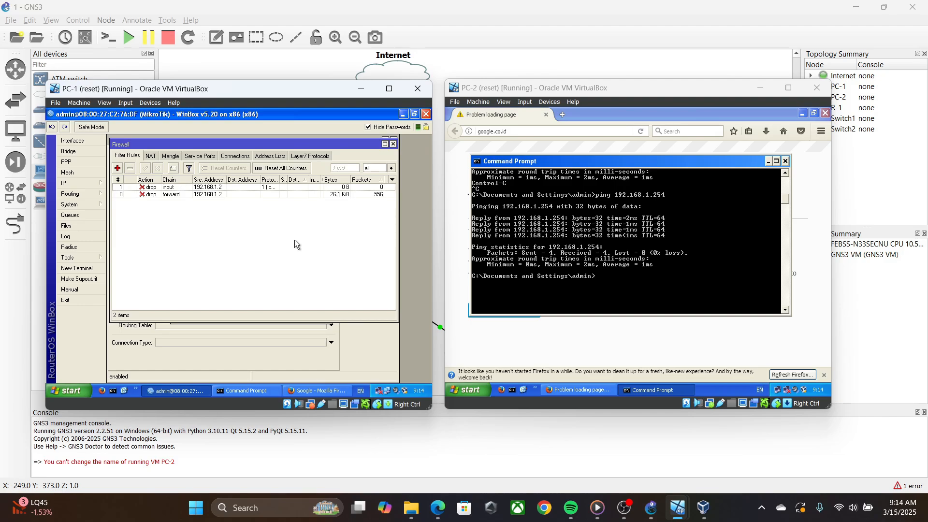
Repeat the ping to 192.168.1.254 in PC-2's Command Prompt to test the icmp drop rule.
{"action": "left_click", "coordinate": [631, 273]}
{"action": "scroll", "coordinate": [632, 273], "scroll_direction": "down", "scroll_amount": 3}
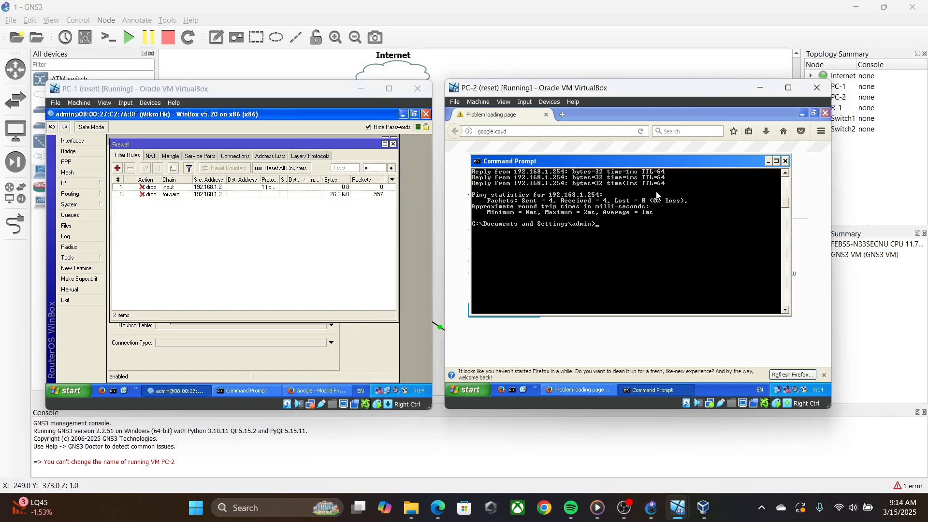
{"action": "key", "text": "Up"}
{"action": "key", "text": "Return"}
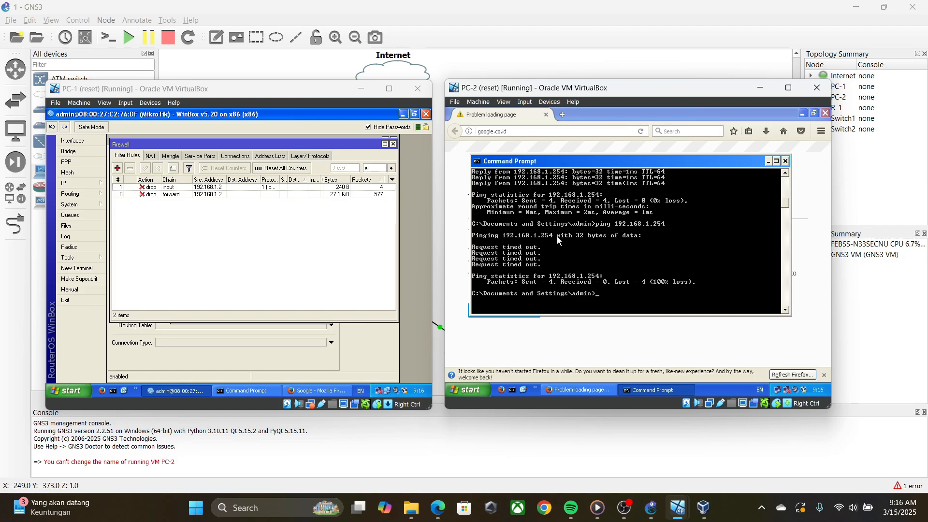
Load the router's web interface at 192.168.1.254 in a new browser tab on PC-2.
{"action": "left_click", "coordinate": [561, 116]}
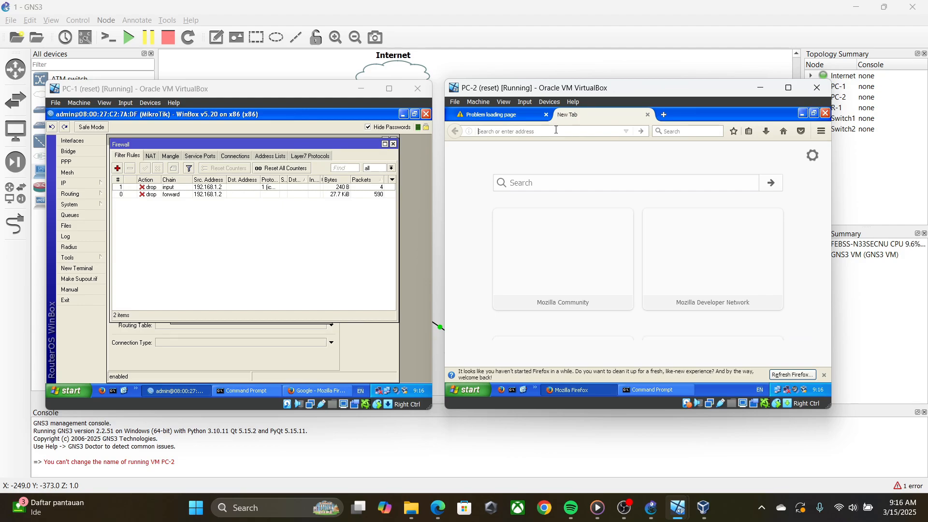
{"action": "type", "text": "19"}
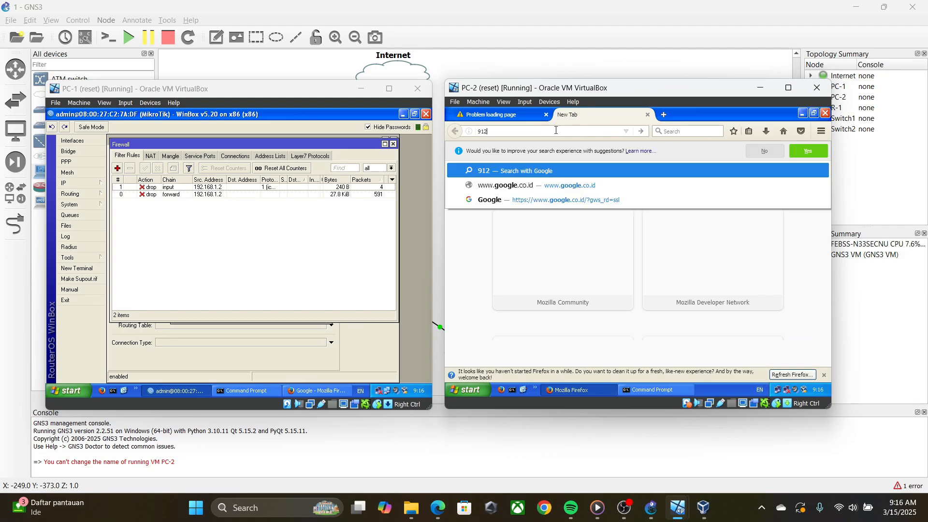
{"action": "type", "text": "2.1"}
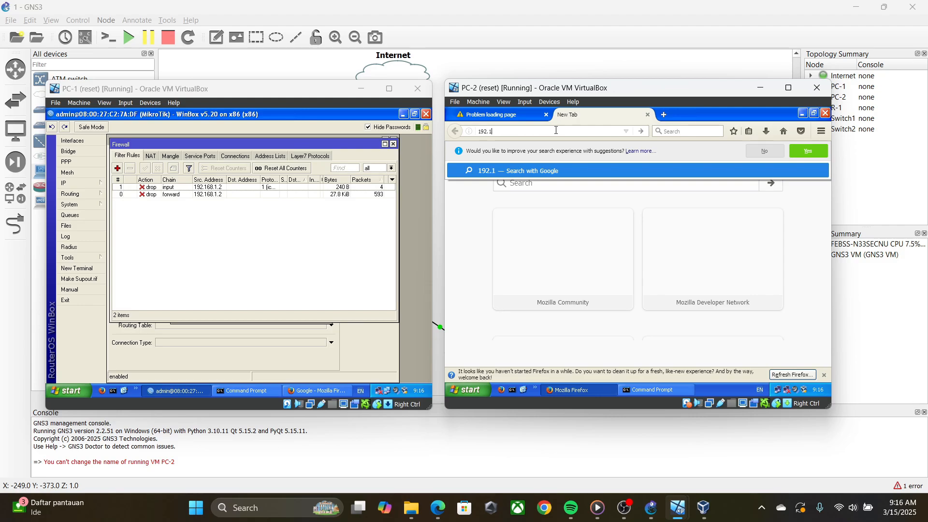
{"action": "type", "text": "68.1."}
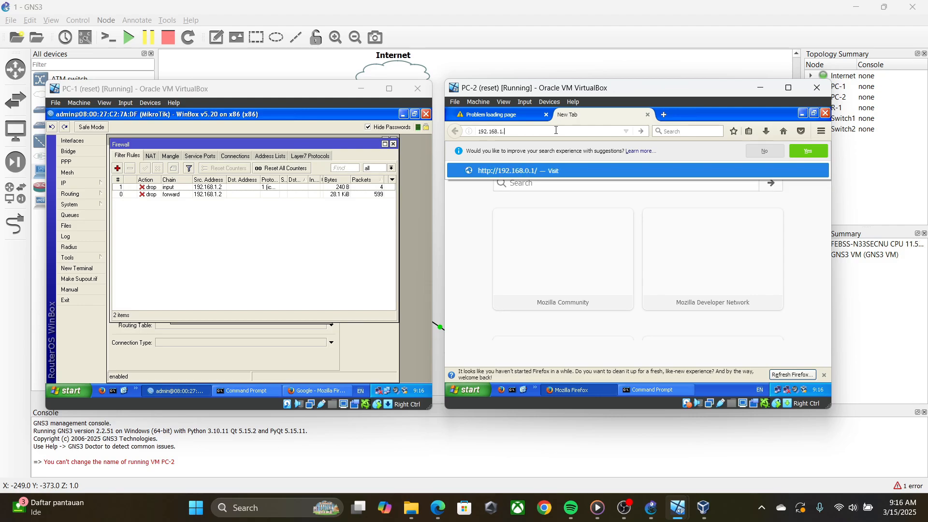
{"action": "type", "text": "254"}
{"action": "key", "text": "Return"}
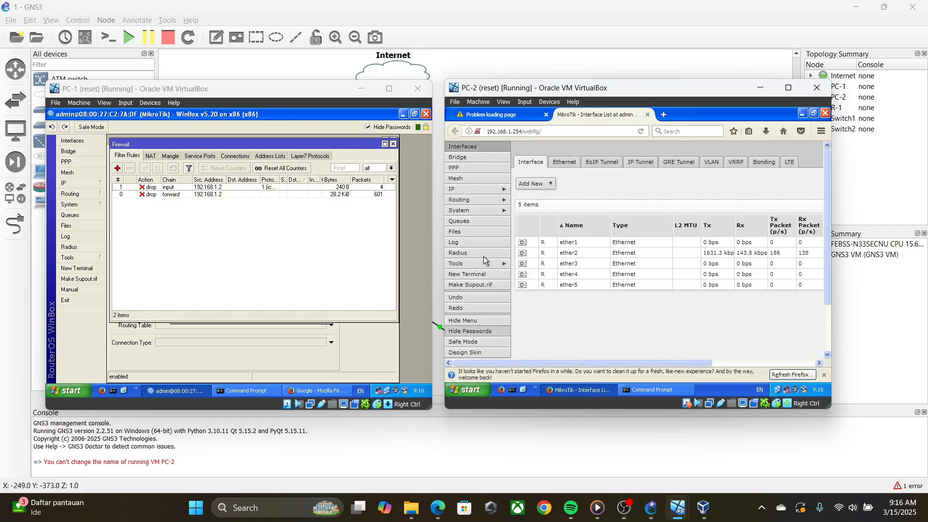
Create another firewall filter rule in PC-1's WinBox with its chain set to input.
{"action": "left_click", "coordinate": [266, 234]}
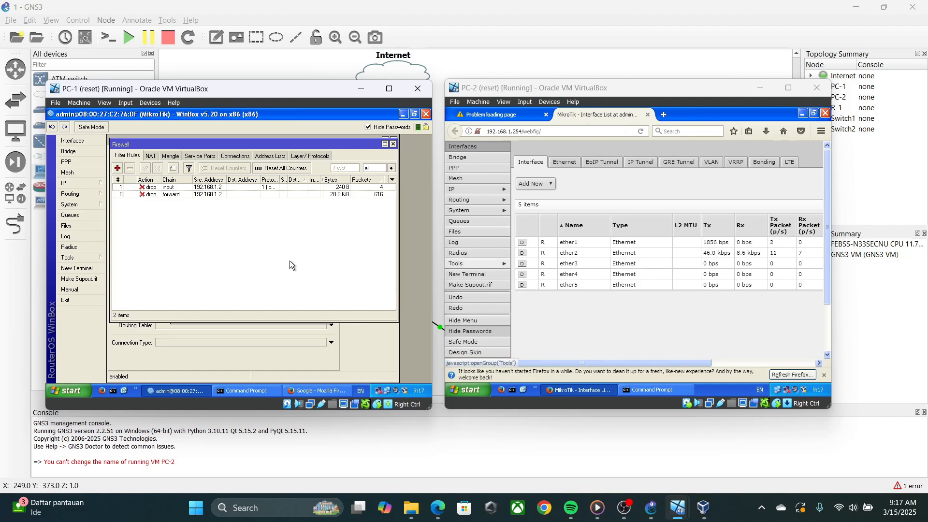
{"action": "left_click", "coordinate": [117, 168]}
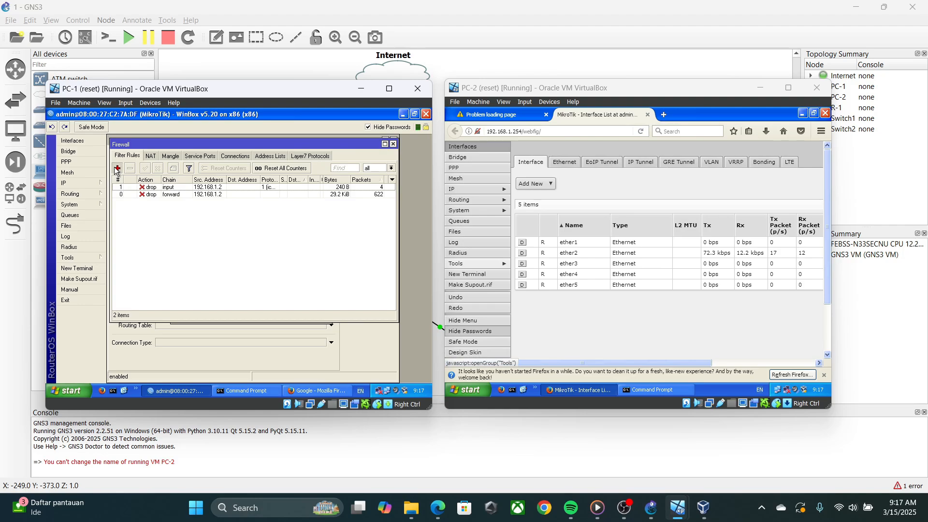
{"action": "left_click", "coordinate": [121, 152]}
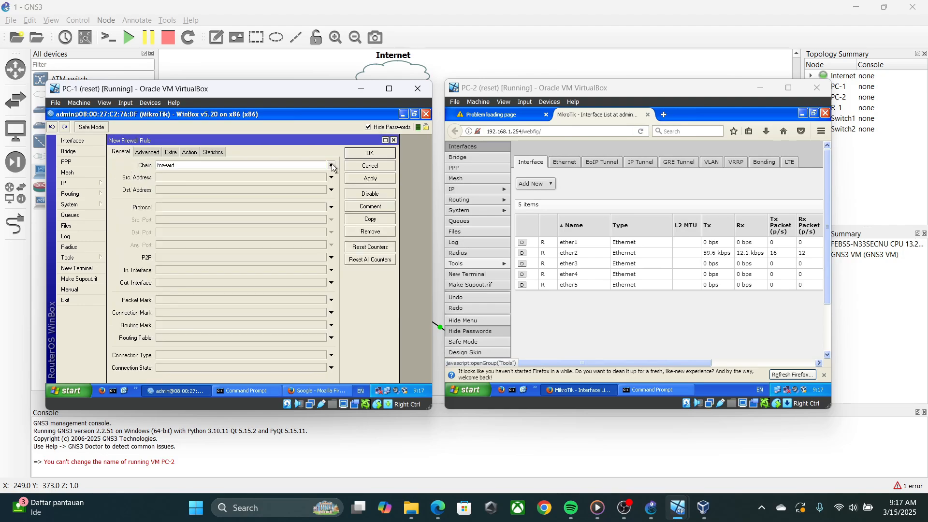
{"action": "left_click", "coordinate": [330, 165]}
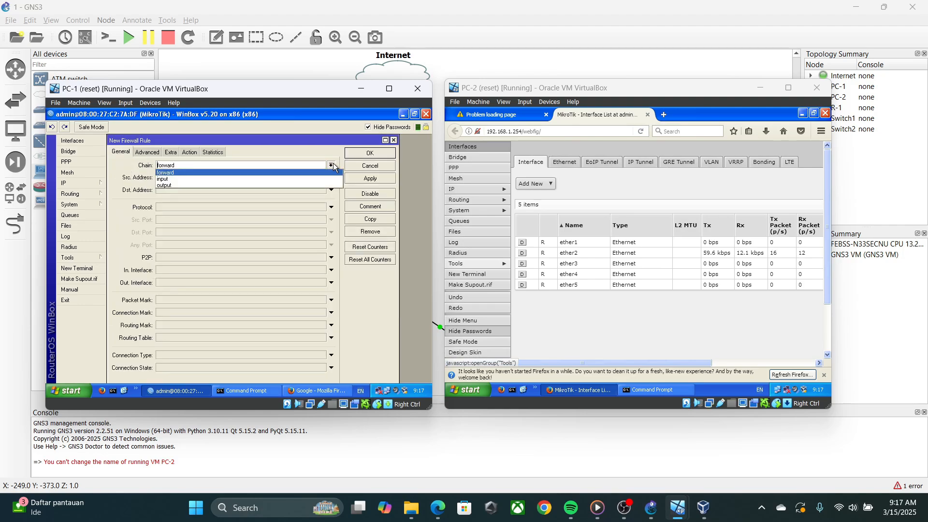
{"action": "left_click", "coordinate": [207, 178]}
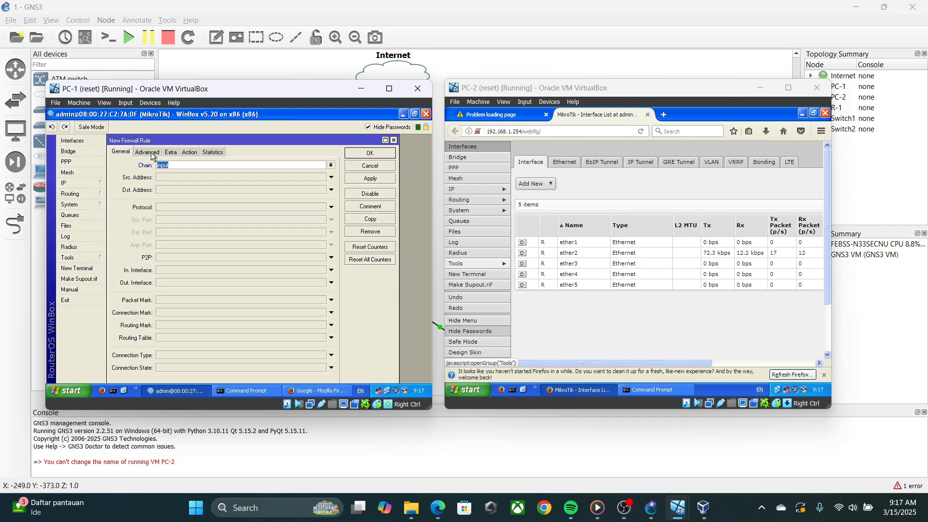
Match the new input rule to source address 192.168.1.2, protocol tcp and destination port 80.
{"action": "left_click", "coordinate": [265, 176]}
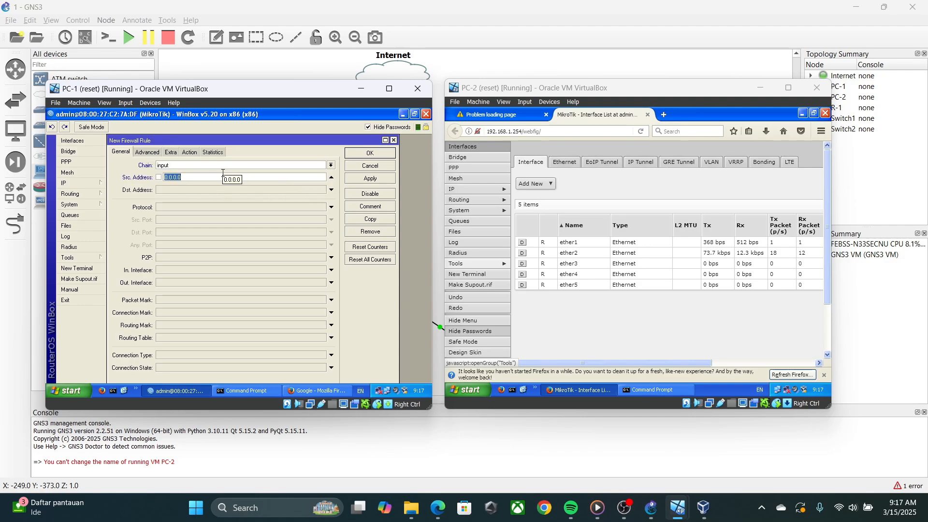
{"action": "type", "text": "192.1168"}
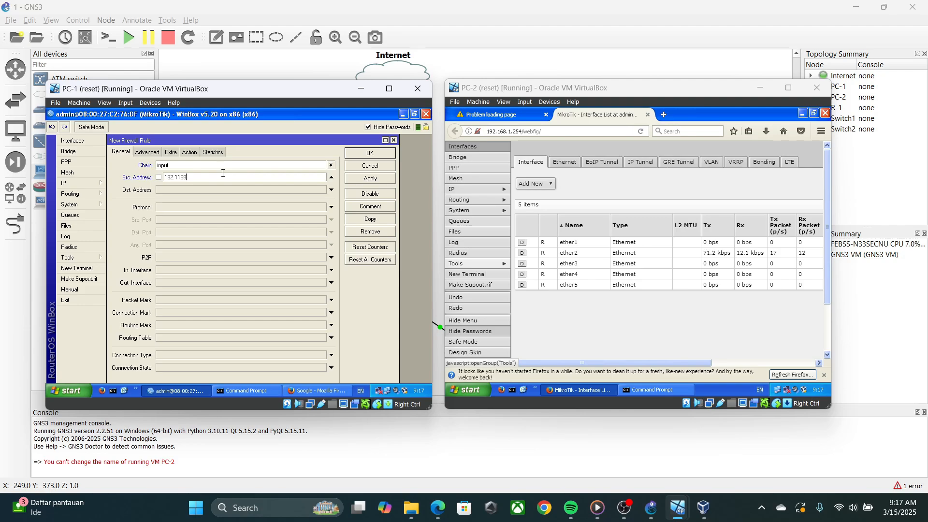
{"action": "key", "text": "BackSpace"}
{"action": "type", "text": "68.1.2"}
{"action": "left_click", "coordinate": [331, 206]}
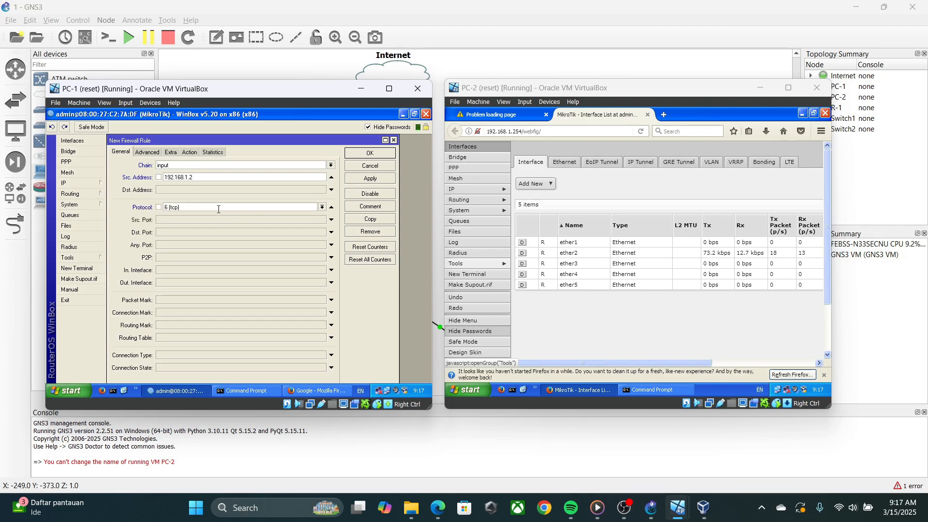
{"action": "left_click", "coordinate": [178, 230]}
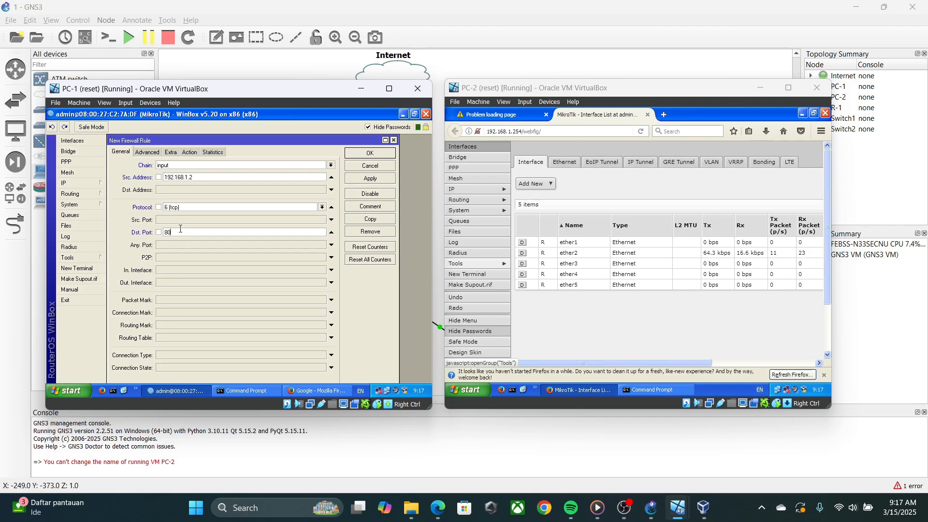
Set the tcp port 80 rule's action to drop and save the rule.
{"action": "left_click", "coordinate": [189, 154]}
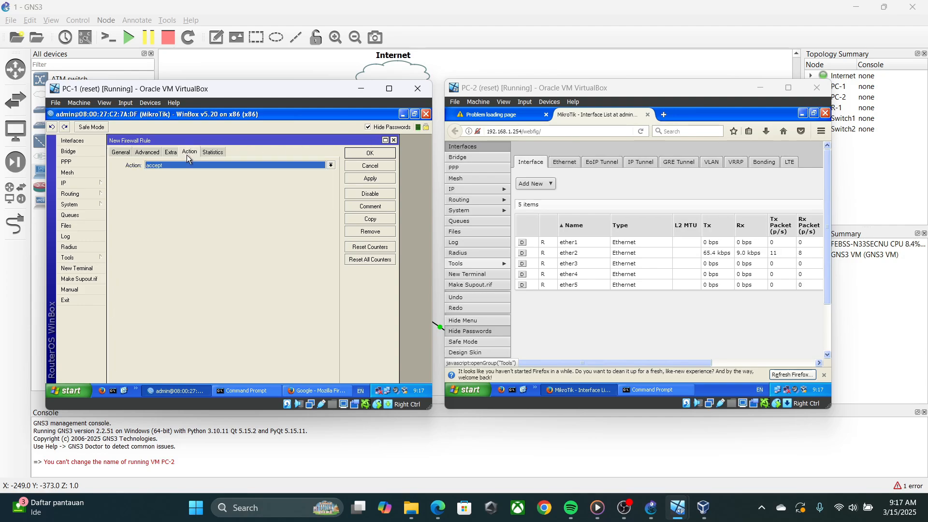
{"action": "left_click", "coordinate": [190, 165]}
{"action": "left_click", "coordinate": [163, 199]}
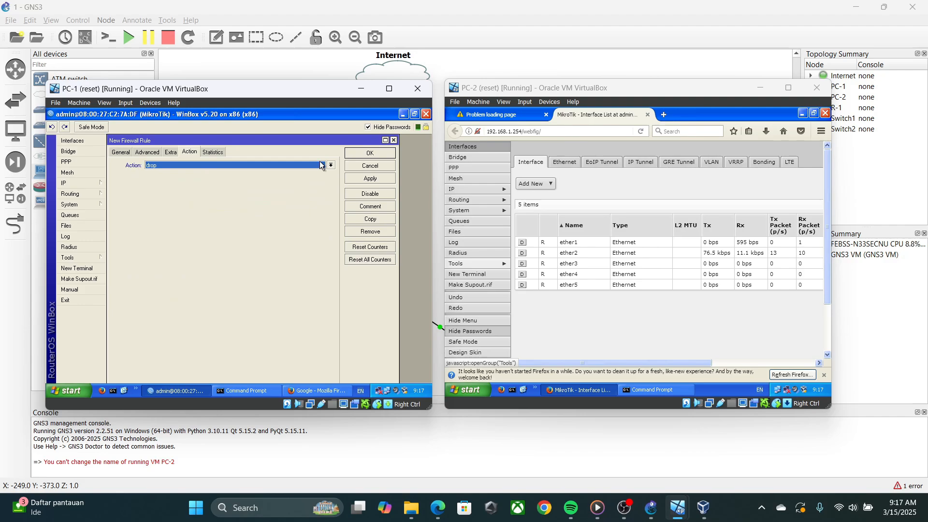
{"action": "left_click", "coordinate": [374, 154]}
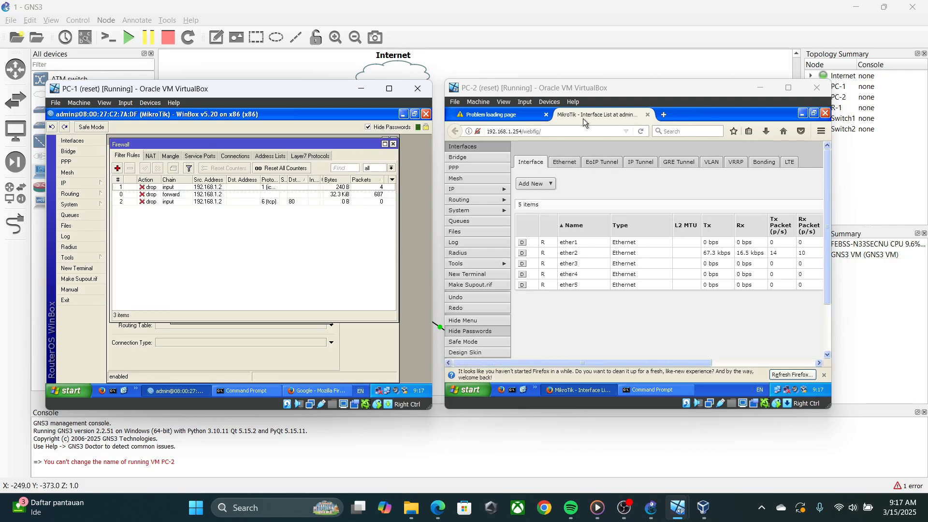
Request 192.168.1.254 again in PC-2's browser, without the webfig path, to test the port 80 rule.
{"action": "left_click", "coordinate": [562, 132]}
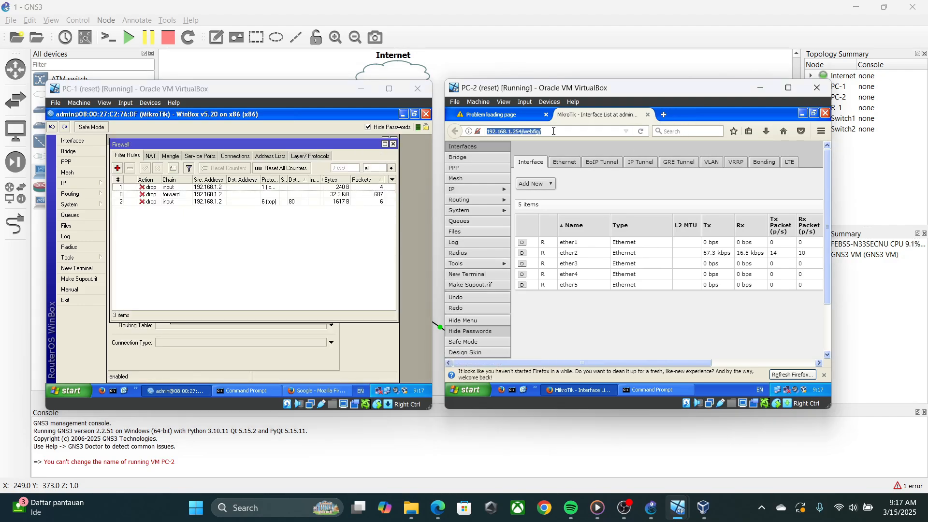
{"action": "left_click", "coordinate": [554, 131]}
{"action": "key", "text": "BackSpace"}
{"action": "key", "text": "BackSpace"}
{"action": "key", "text": "BackSpace"}
{"action": "key", "text": "BackSpace"}
{"action": "key", "text": "BackSpace"}
{"action": "key", "text": "BackSpace"}
{"action": "key", "text": "BackSpace"}
{"action": "key", "text": "BackSpace"}
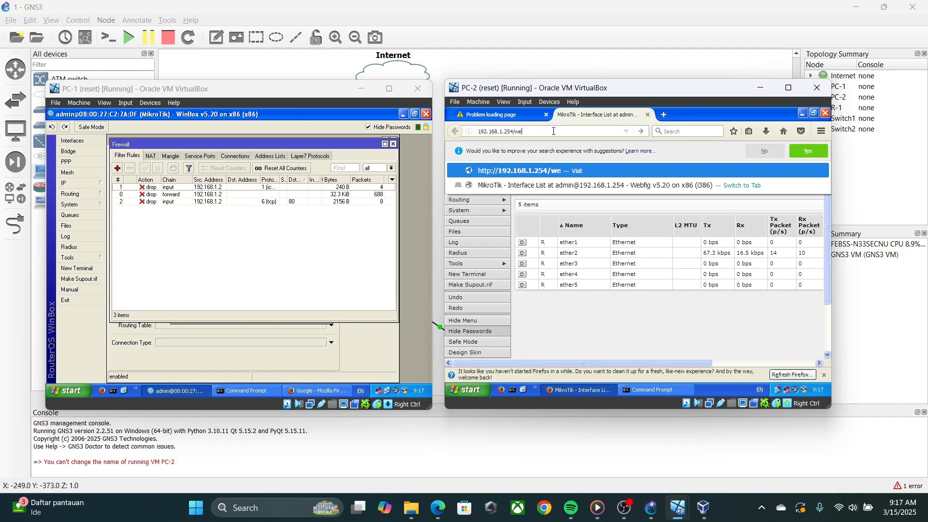
{"action": "key", "text": "Return"}
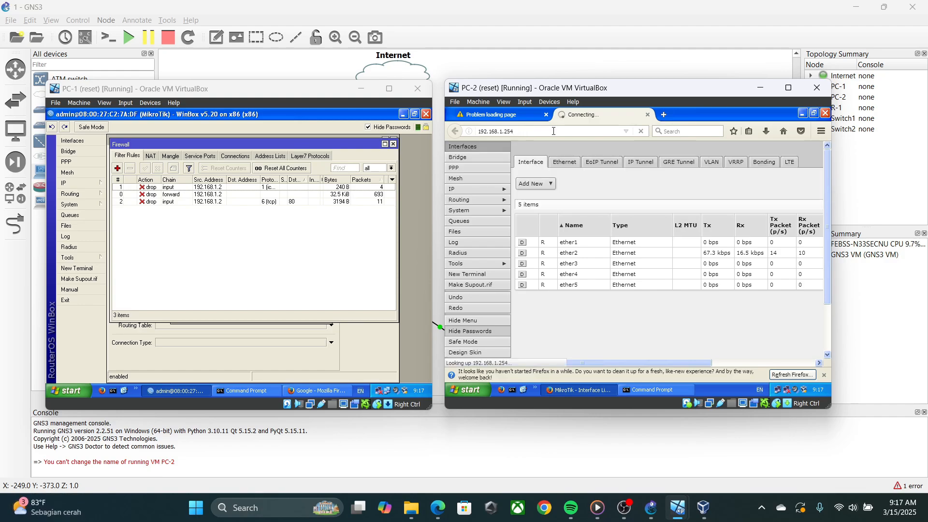